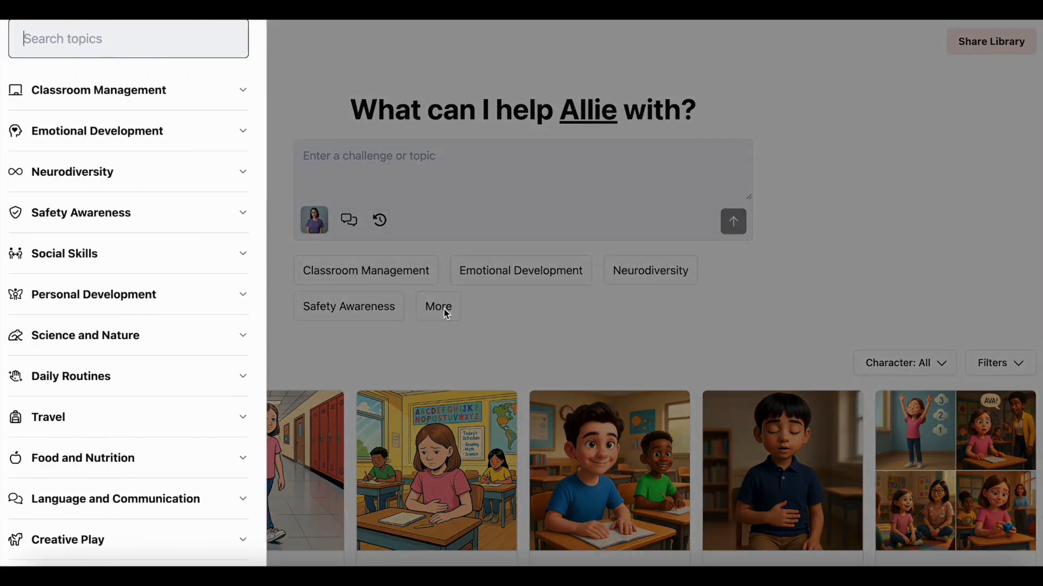
Choose the Dressing for Weather topic from the Daily Routines category and submit it as the prompt for Allie
scroll(173, 300, "down", 1)
scroll(174, 299, "up", 1)
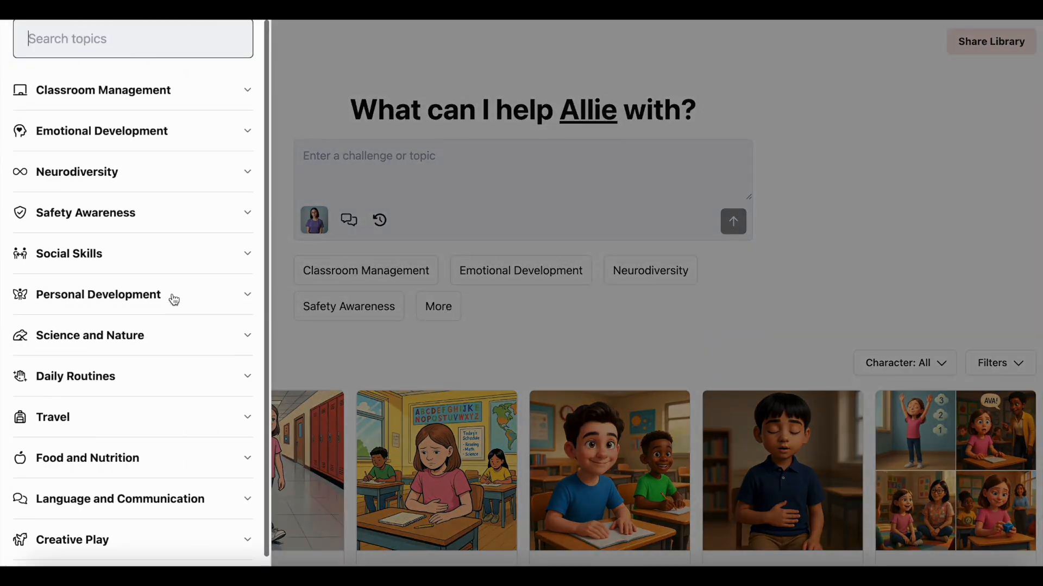
left_click(128, 377)
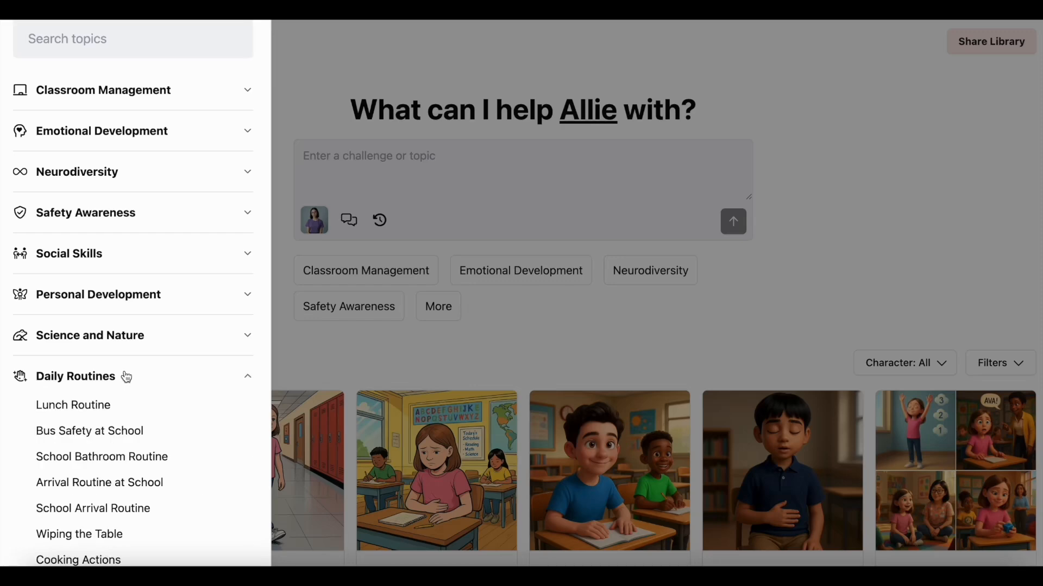
scroll(126, 375, "down", 5)
scroll(125, 371, "down", 4)
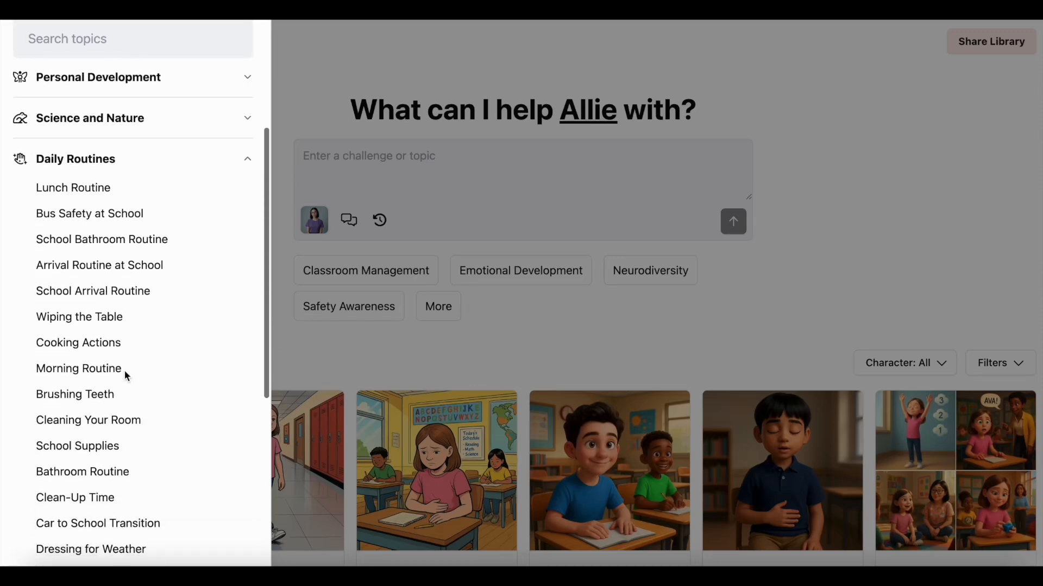
scroll(142, 374, "down", 1)
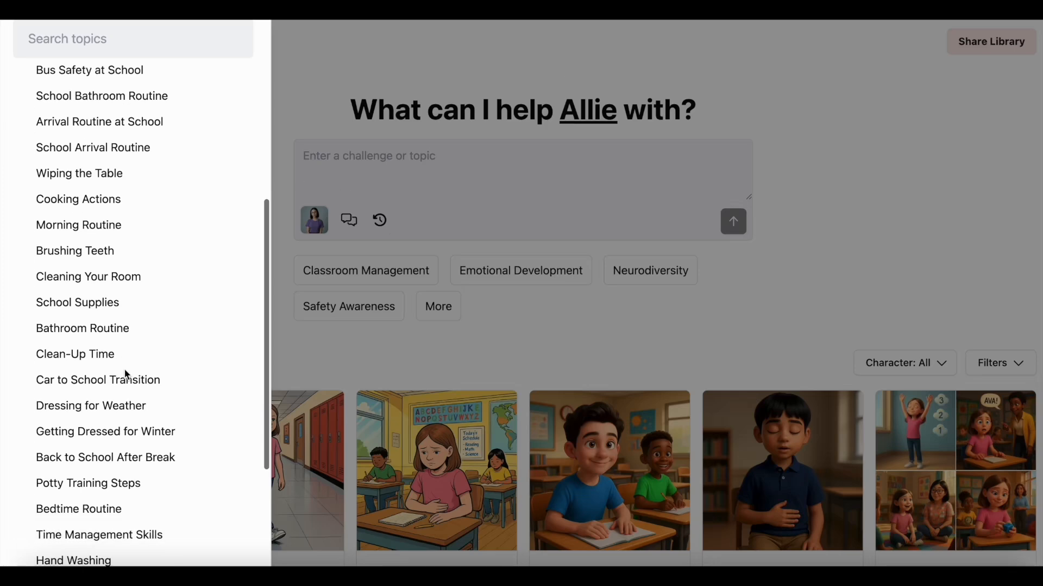
left_click(90, 408)
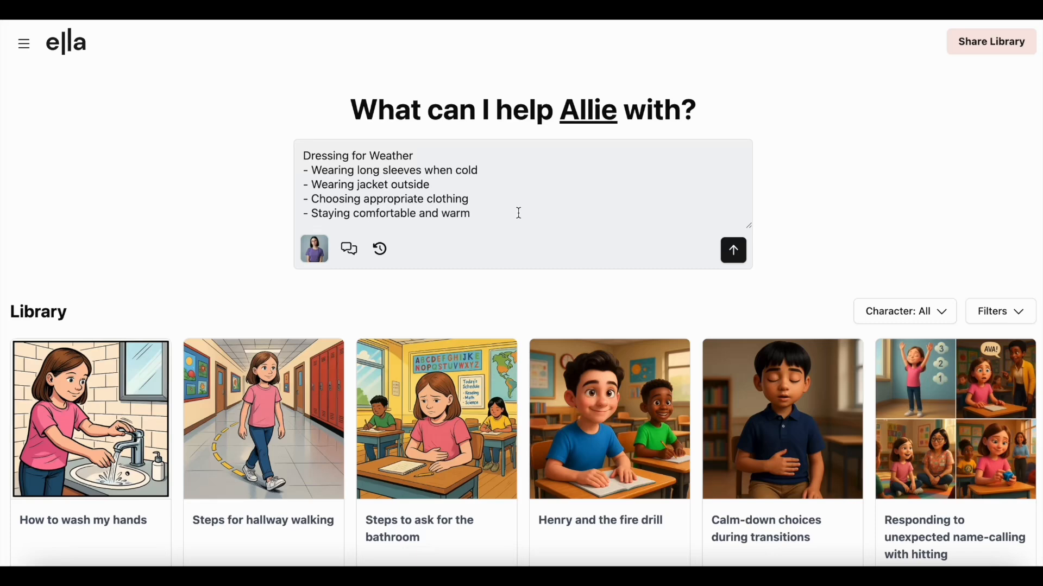
left_click(734, 251)
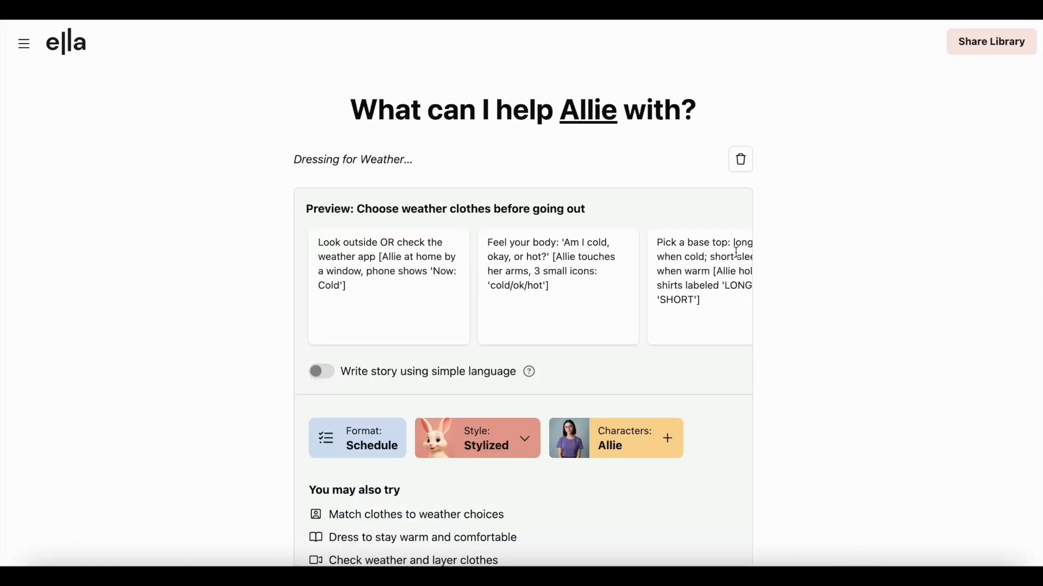
Review the cards in the preview of the schedule "Choose weather clothes before going out"
scroll(404, 272, "right", 8)
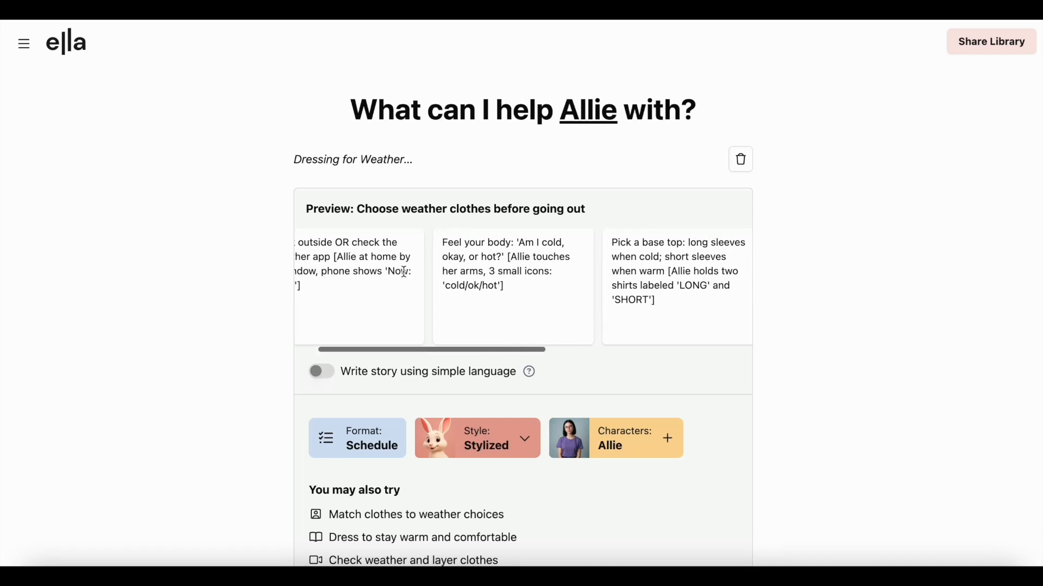
scroll(405, 272, "right", 5)
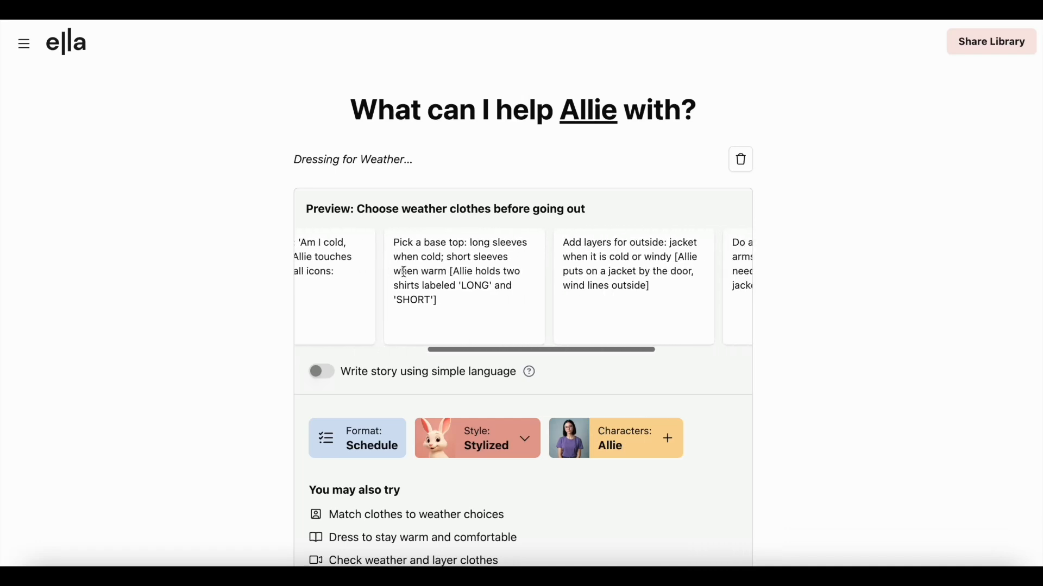
scroll(404, 272, "left", 13)
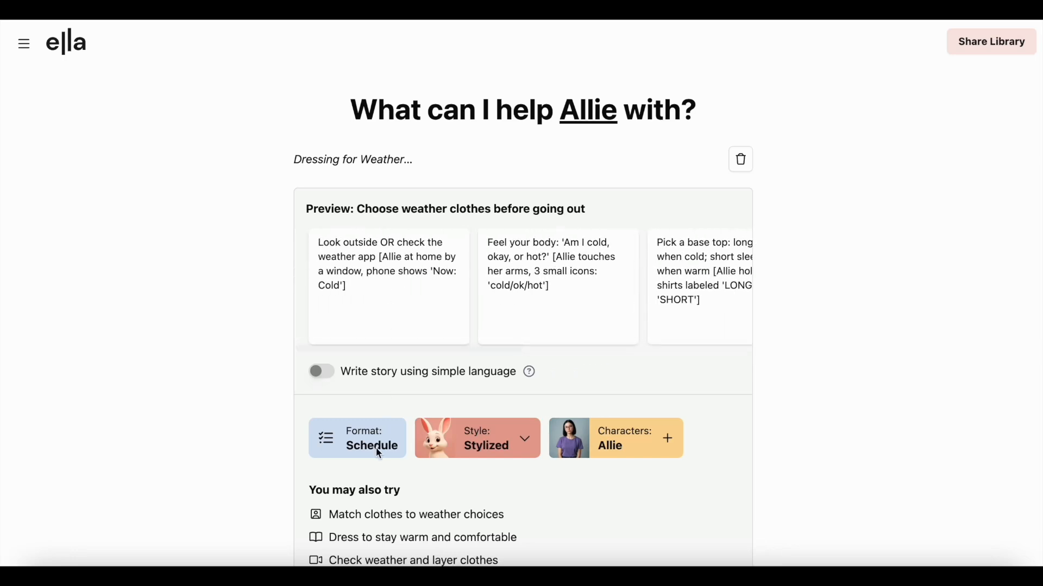
Preview the suggested picture cards, story and video clip alternatives, and look through the video clip's scenes
scroll(376, 448, "down", 2)
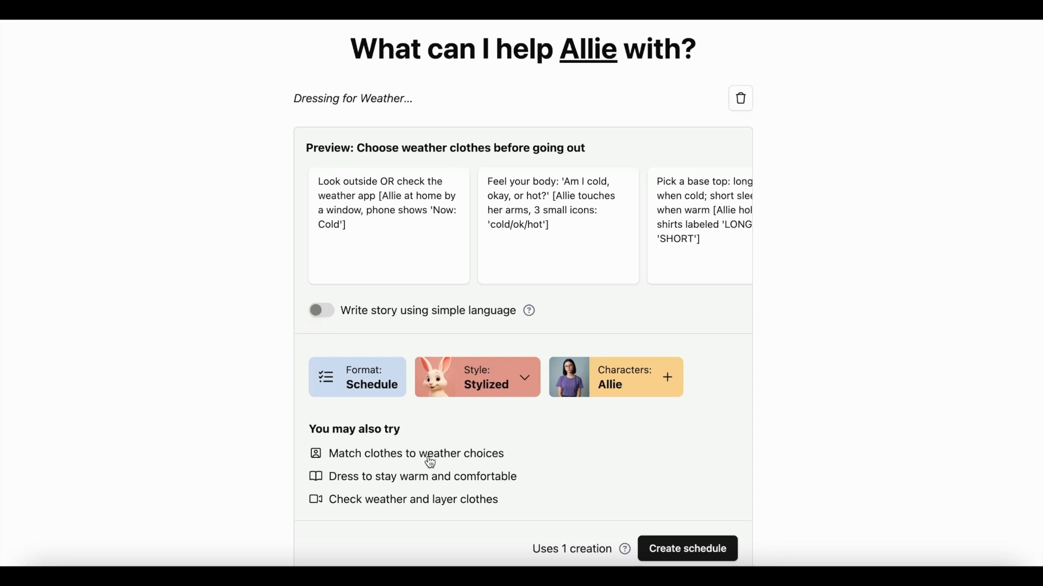
left_click(428, 461)
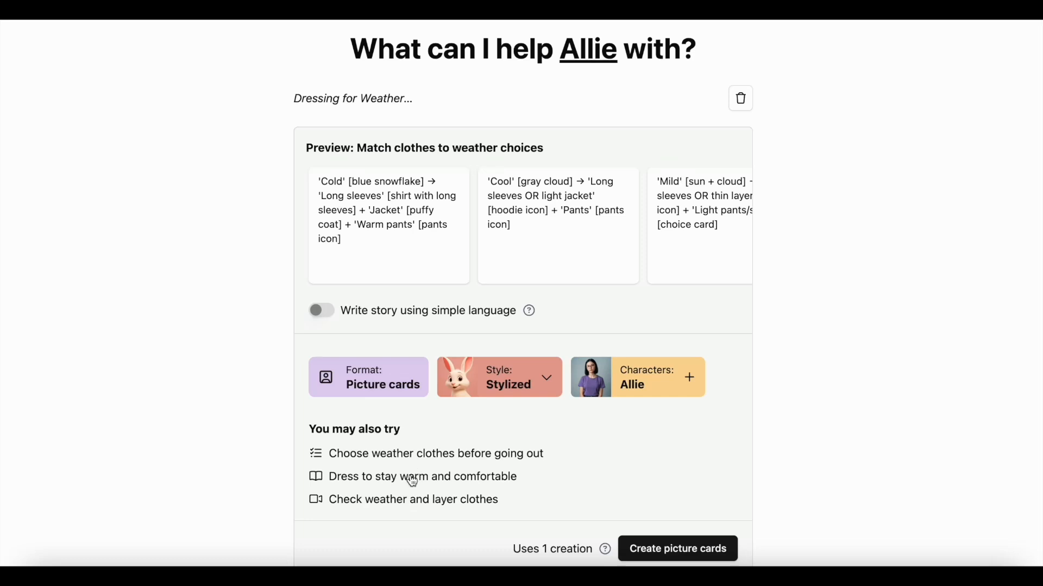
left_click(413, 478)
scroll(412, 480, "down", 1)
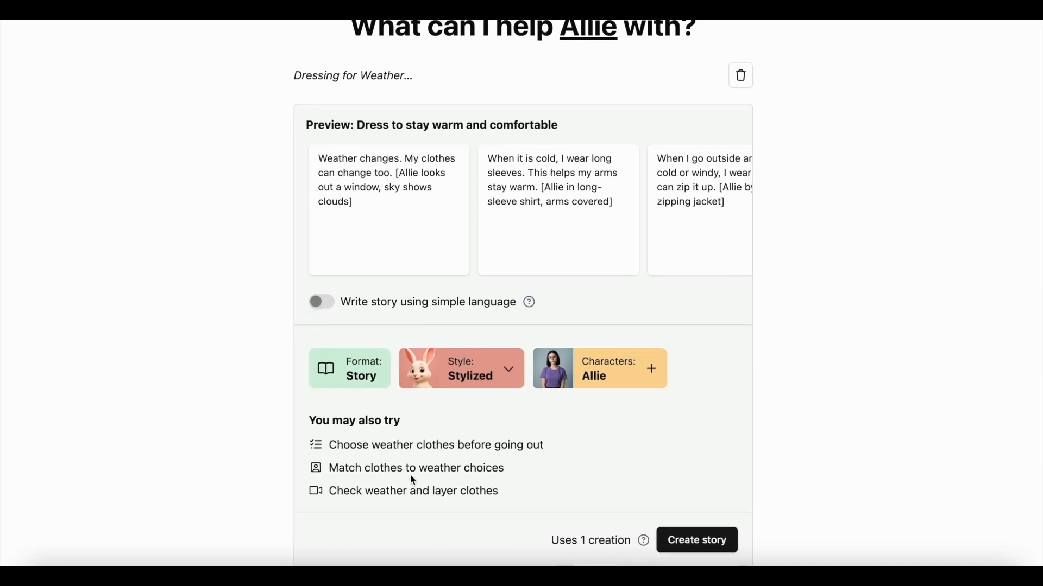
left_click(397, 488)
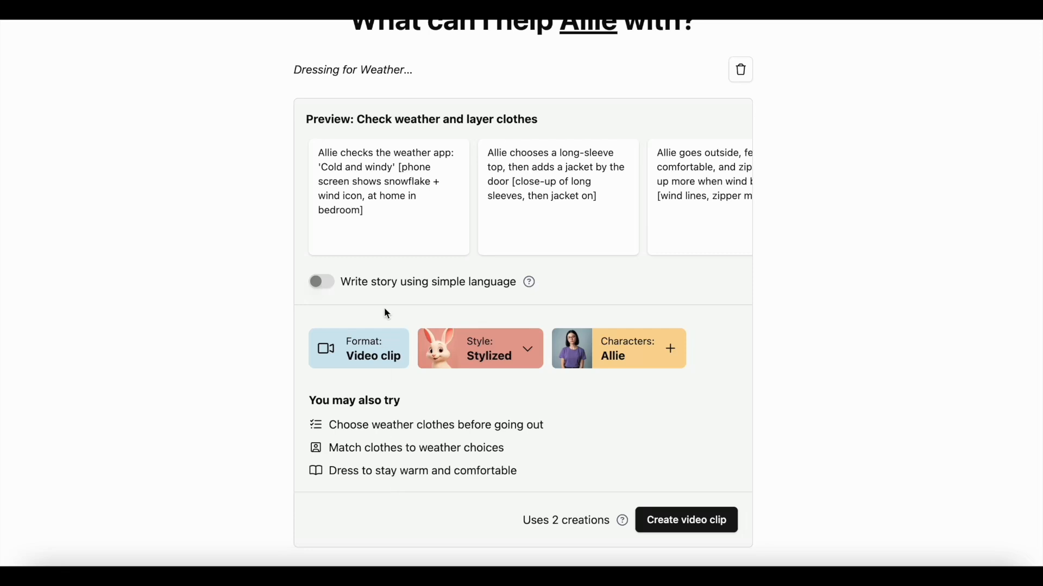
scroll(425, 231, "right", 5)
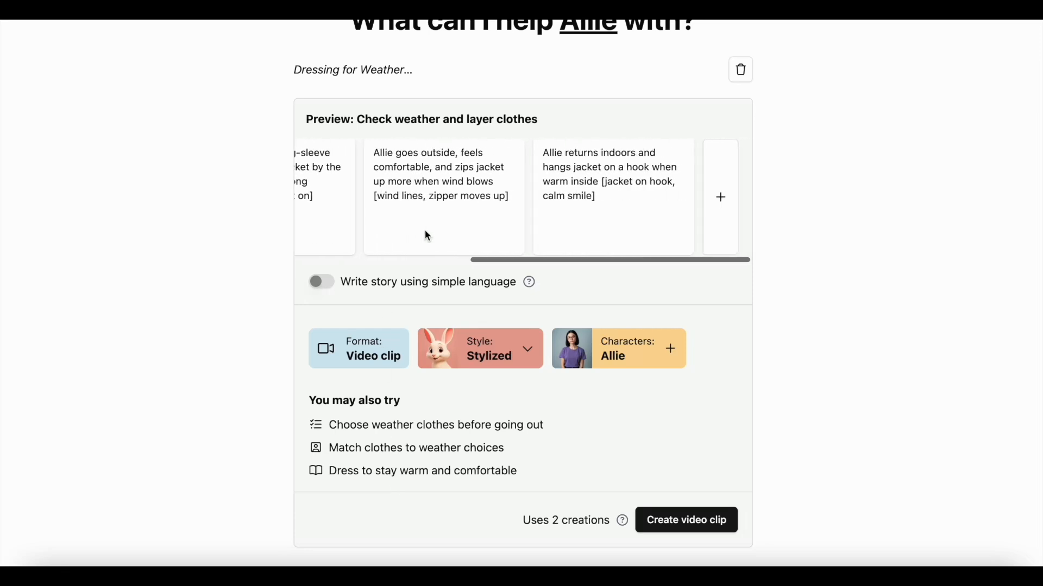
scroll(428, 236, "left", 5)
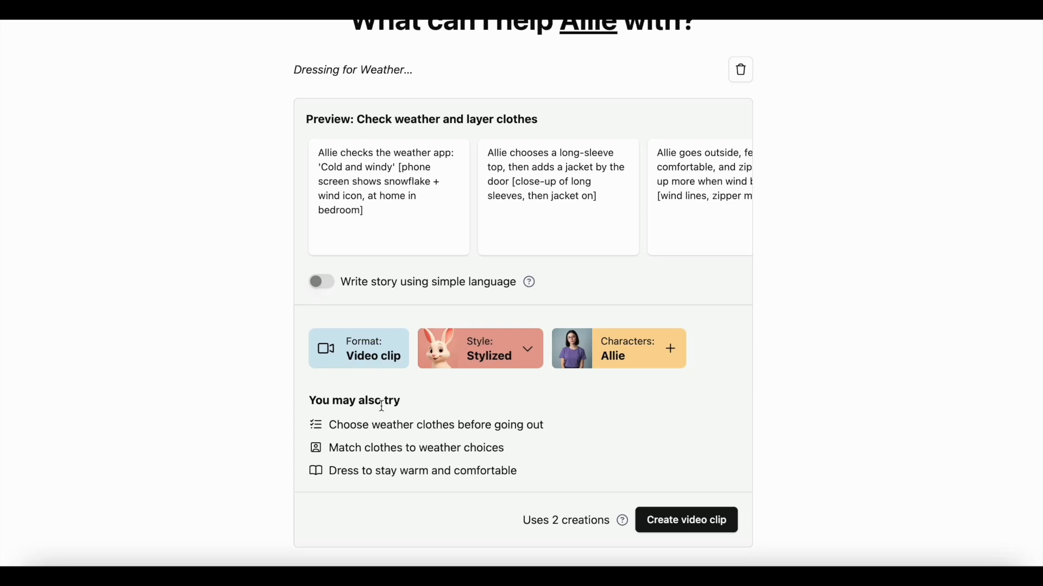
Switch back to the schedule "Choose weather clothes before going out" and look through its cards
left_click(383, 429)
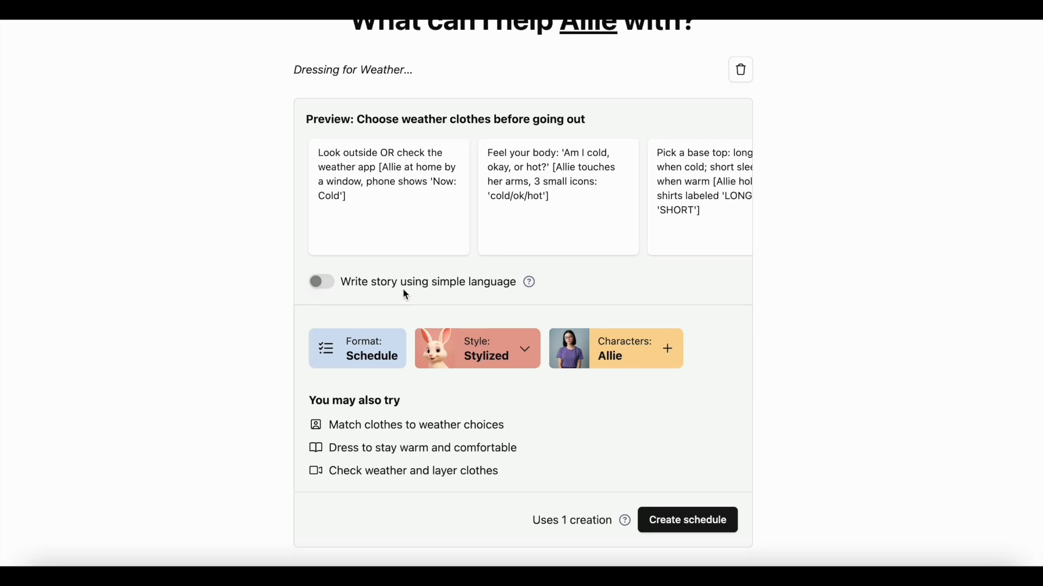
scroll(405, 293, "up", 2)
scroll(415, 271, "right", 3)
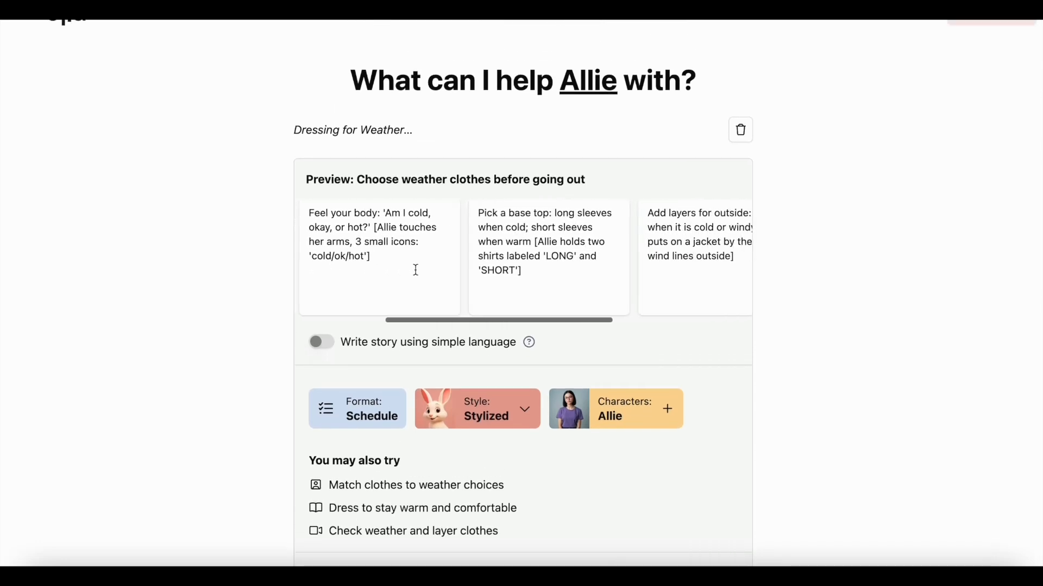
scroll(415, 270, "right", 5)
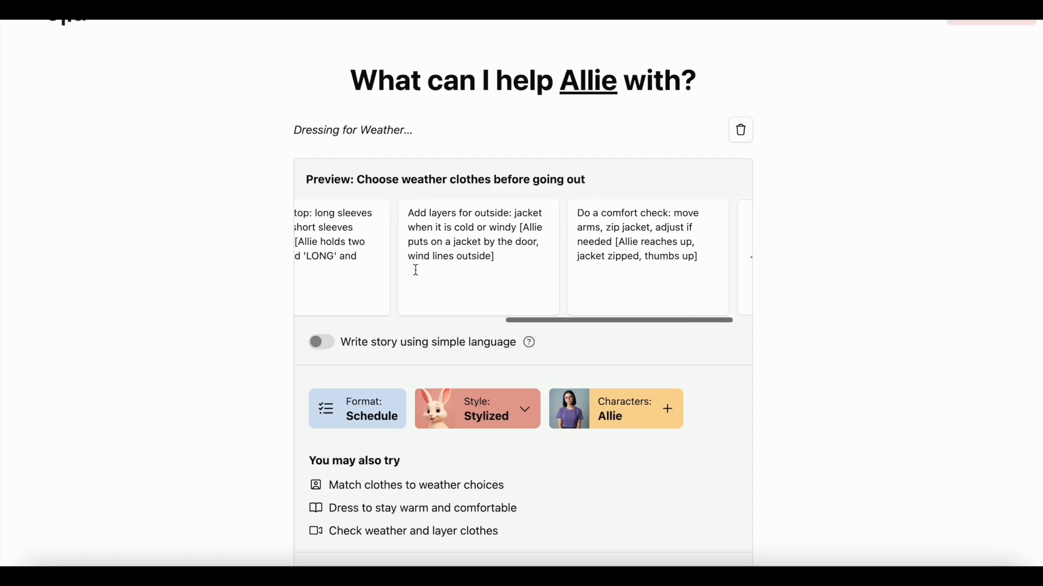
scroll(416, 270, "left", 8)
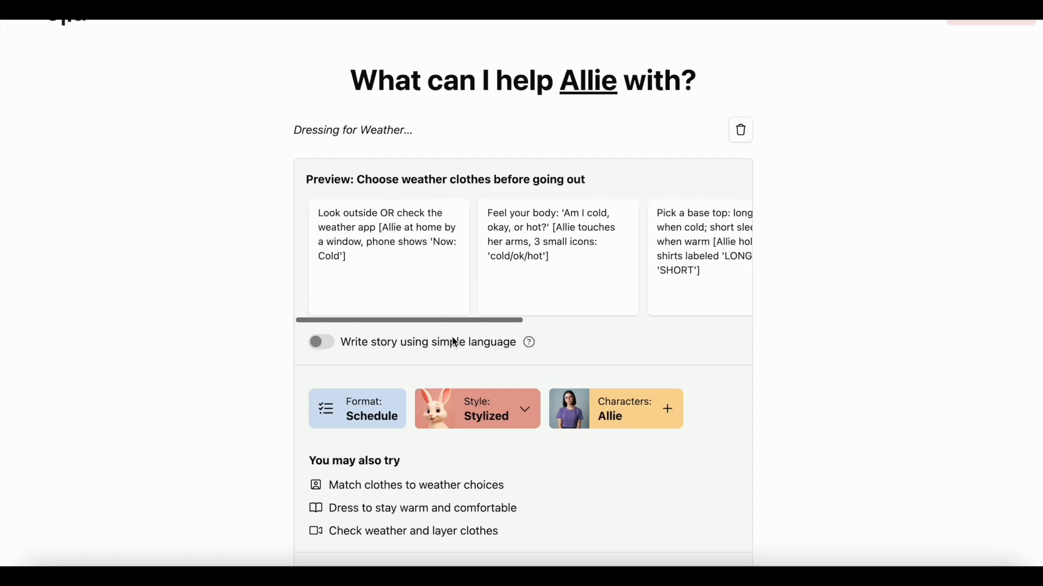
Browse the available visual styles and keep the Stylized style
left_click(486, 419)
scroll(153, 331, "down", 2)
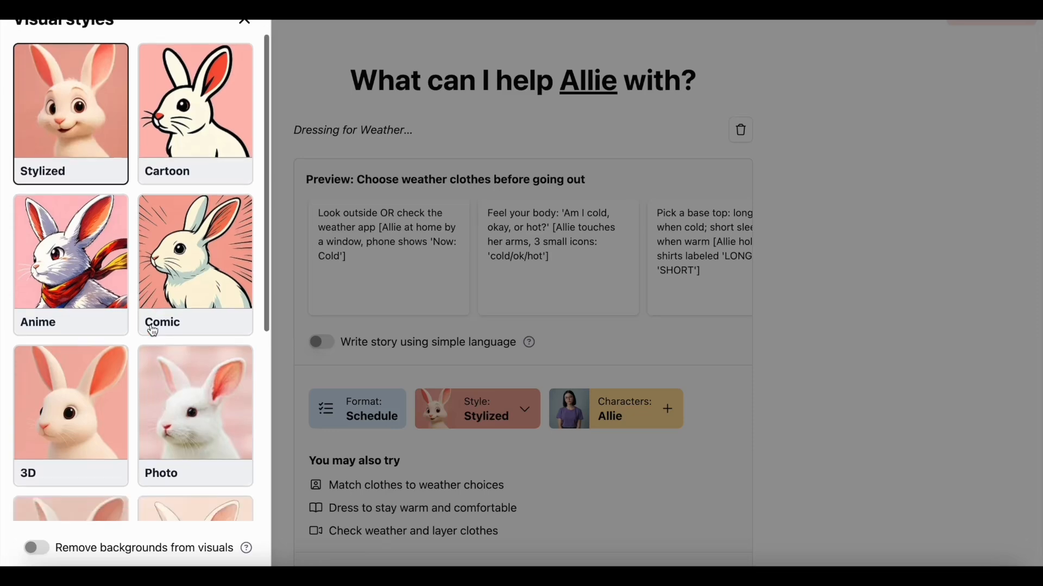
scroll(153, 332, "down", 8)
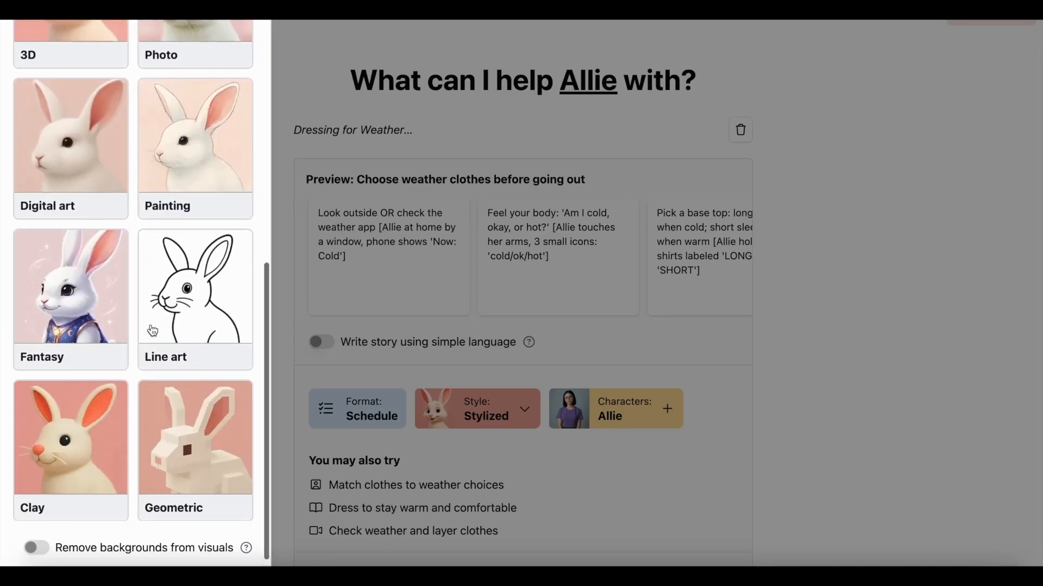
scroll(152, 331, "up", 10)
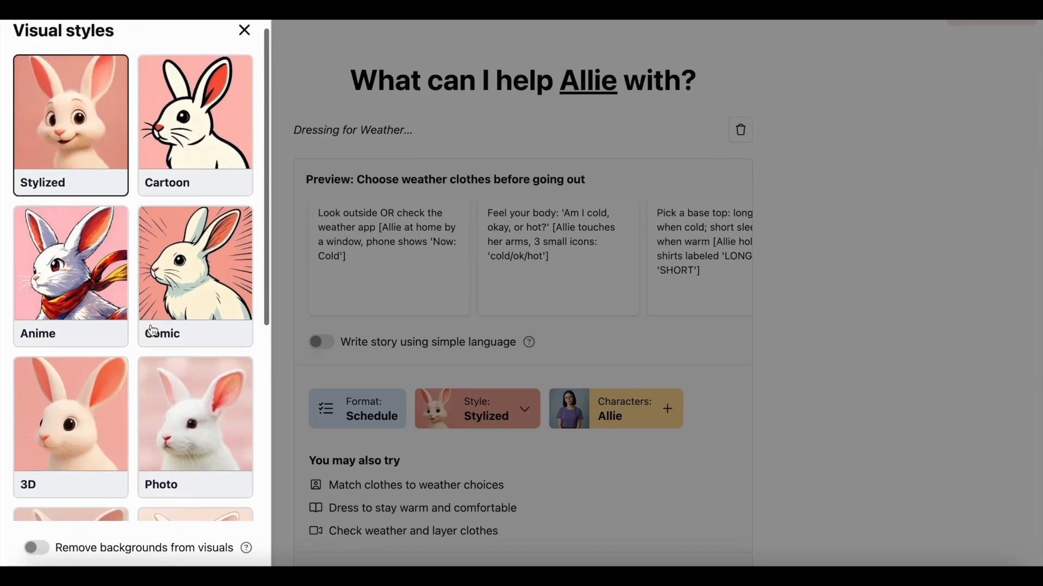
left_click(409, 310)
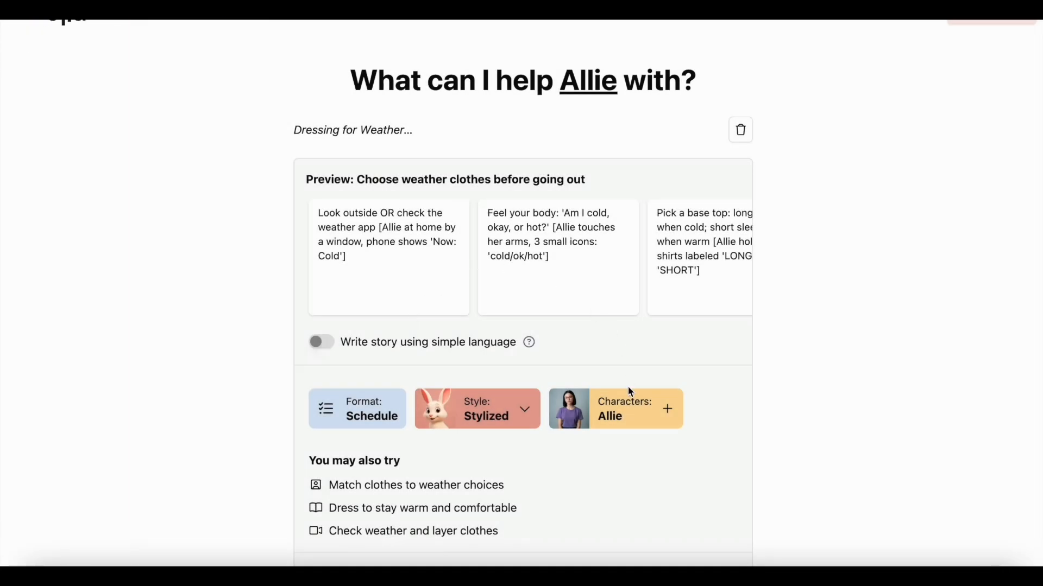
Add the characters Johnny and Sadie alongside Allie and create the schedule
left_click(628, 422)
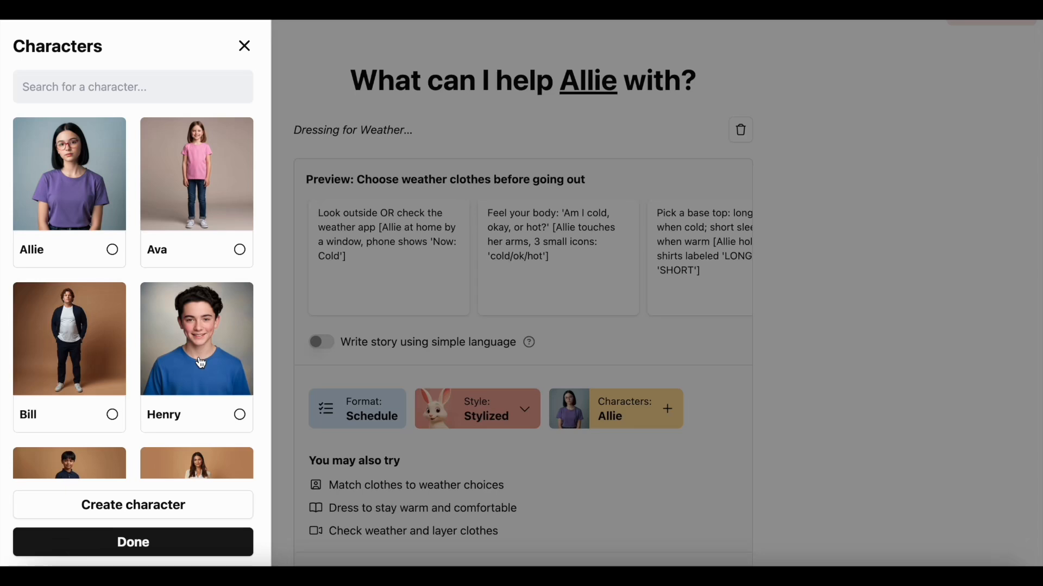
scroll(201, 362, "down", 5)
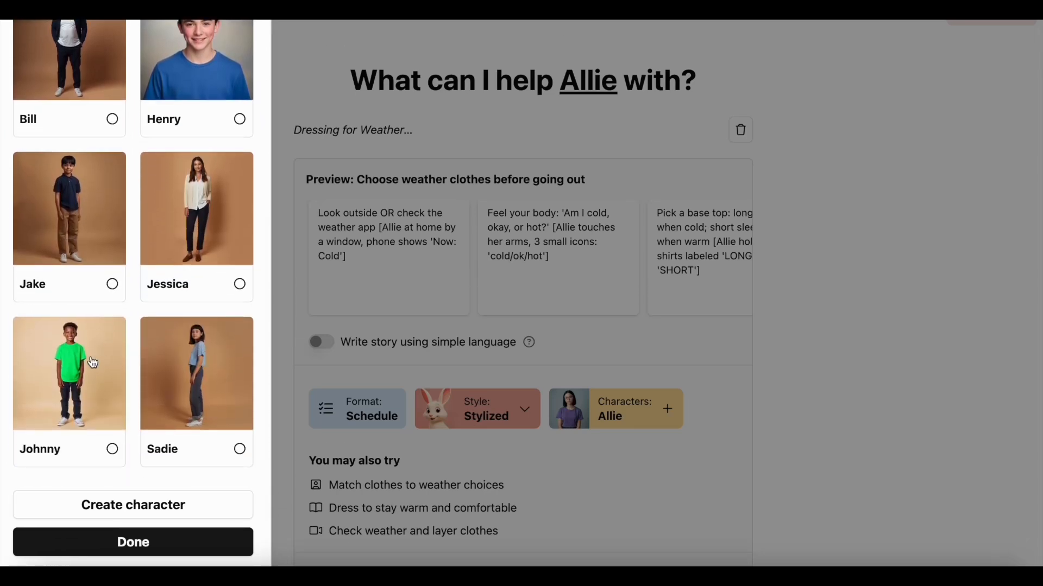
left_click(92, 362)
left_click(190, 380)
left_click(146, 549)
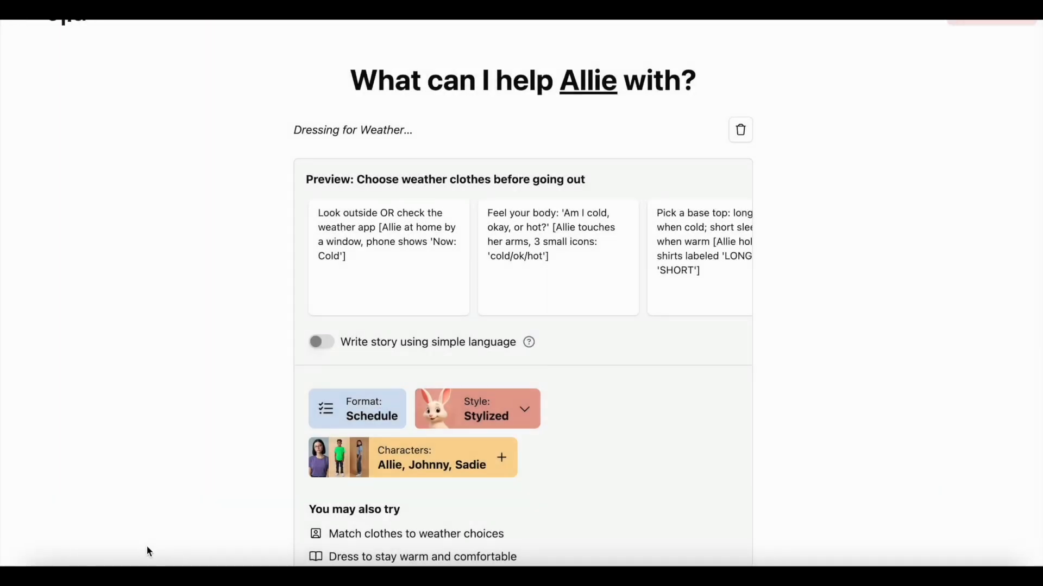
scroll(623, 468, "down", 3)
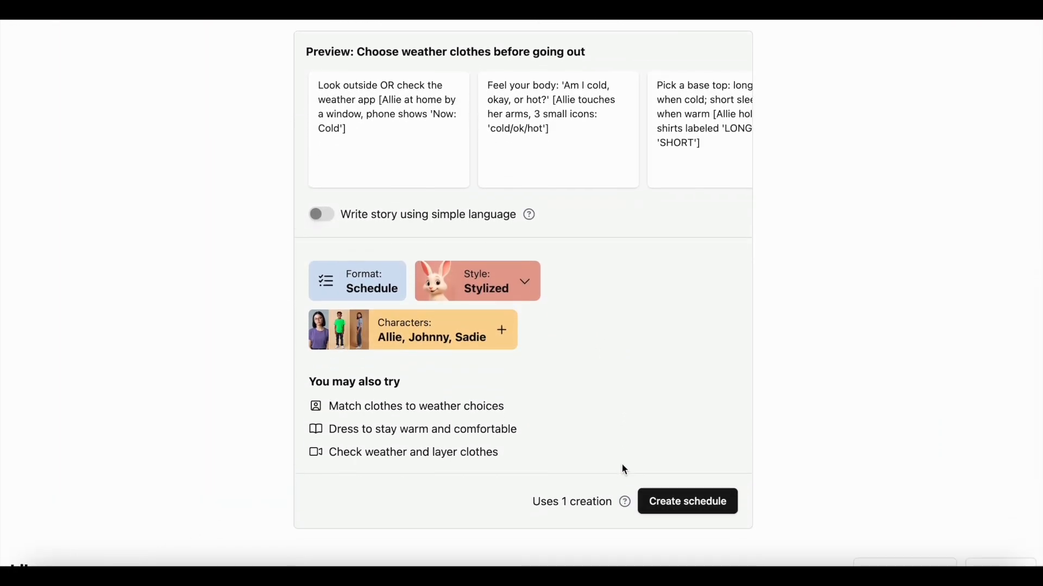
left_click(688, 490)
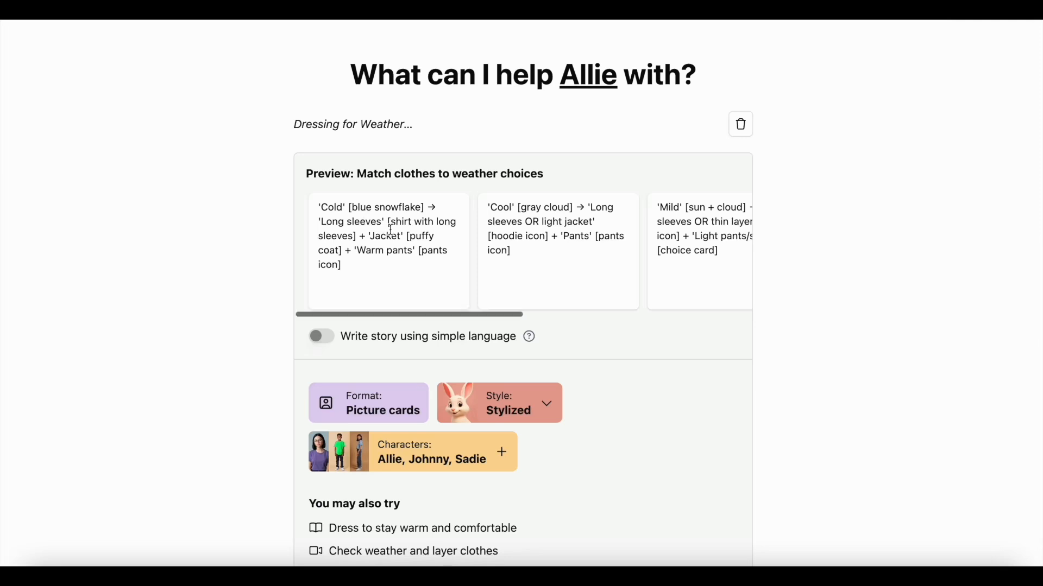
Add a sixth card reading "Wear sunglasses when it's really sunny" to the "Match clothes to weather choices" picture cards
scroll(391, 229, "right", 7)
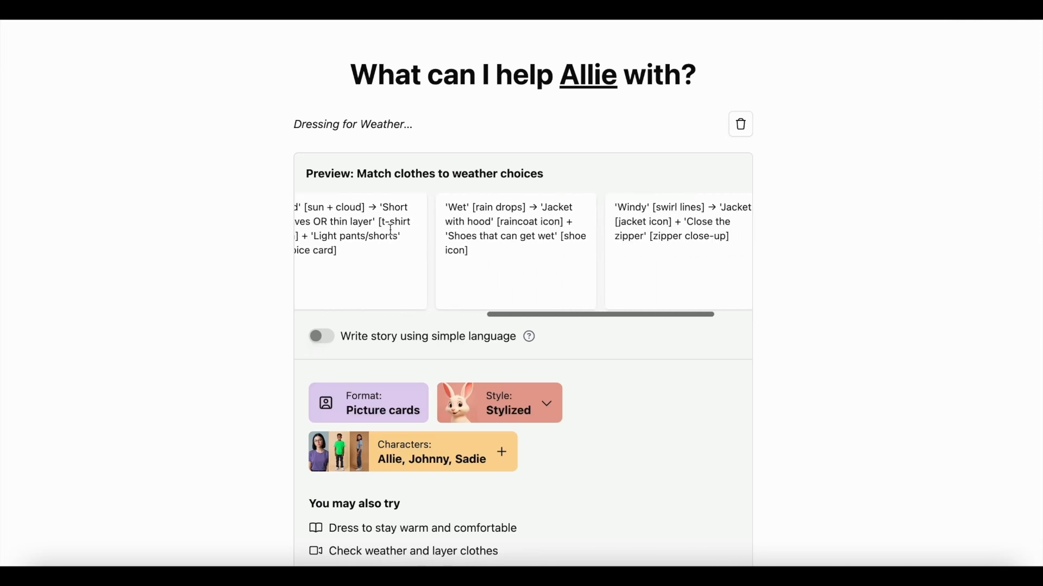
left_click(722, 248)
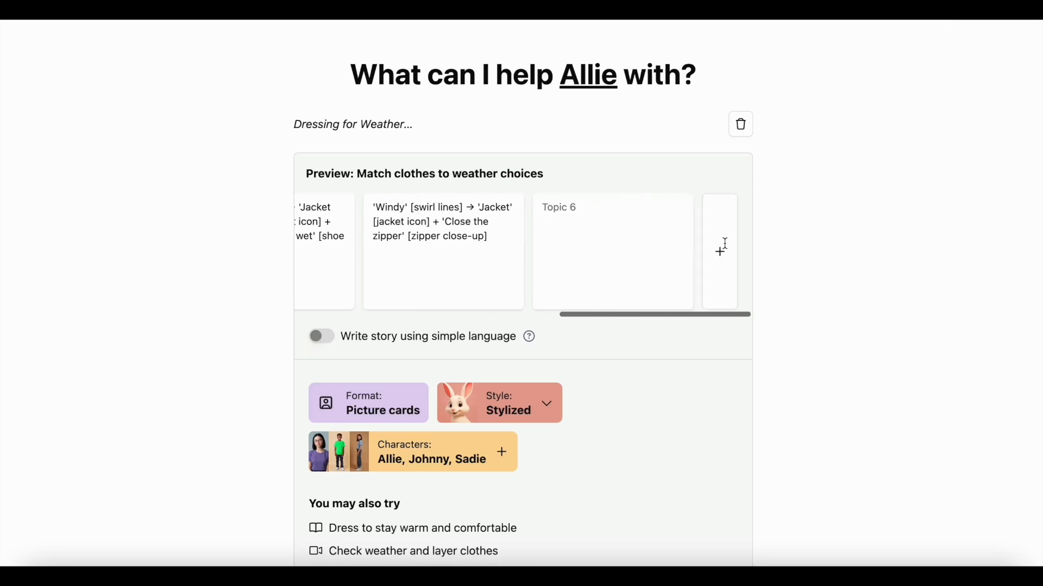
type("Wear sunglasses when it's really sunny")
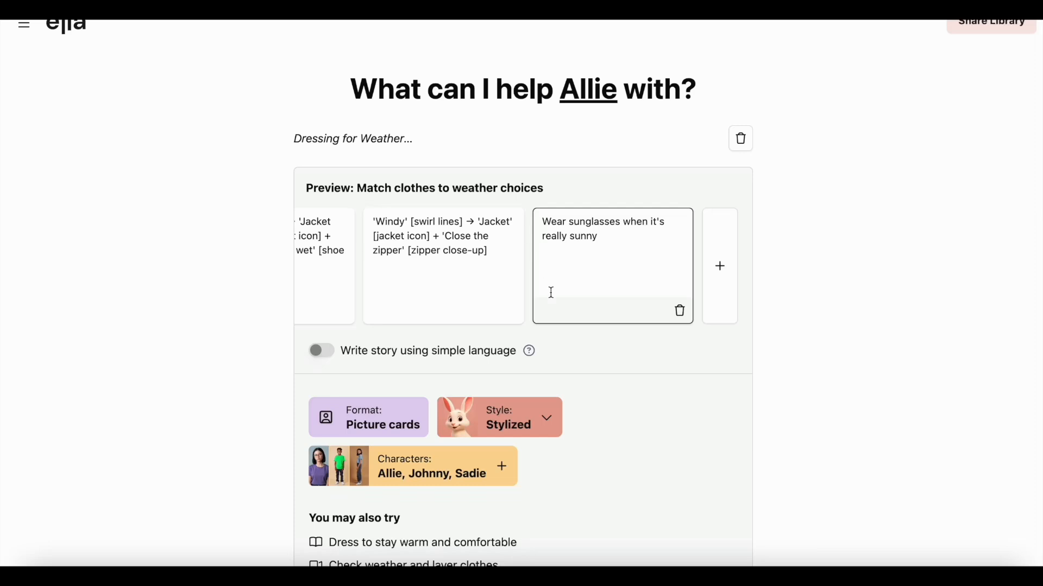
Create the "Match clothes to weather choices" picture cards and go to the story preview that follows
scroll(618, 353, "down", 3)
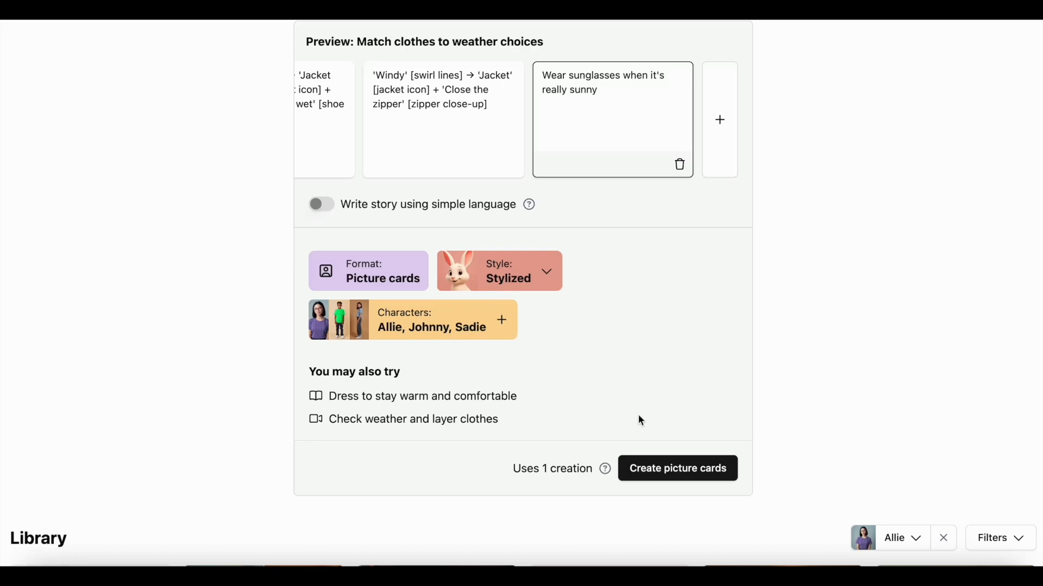
left_click(673, 471)
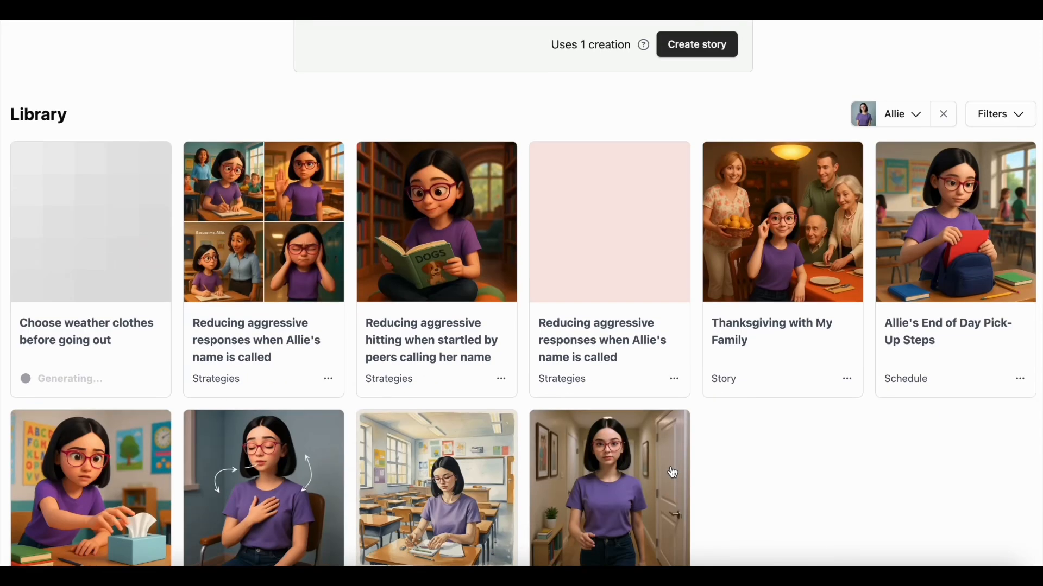
scroll(673, 471, "up", 8)
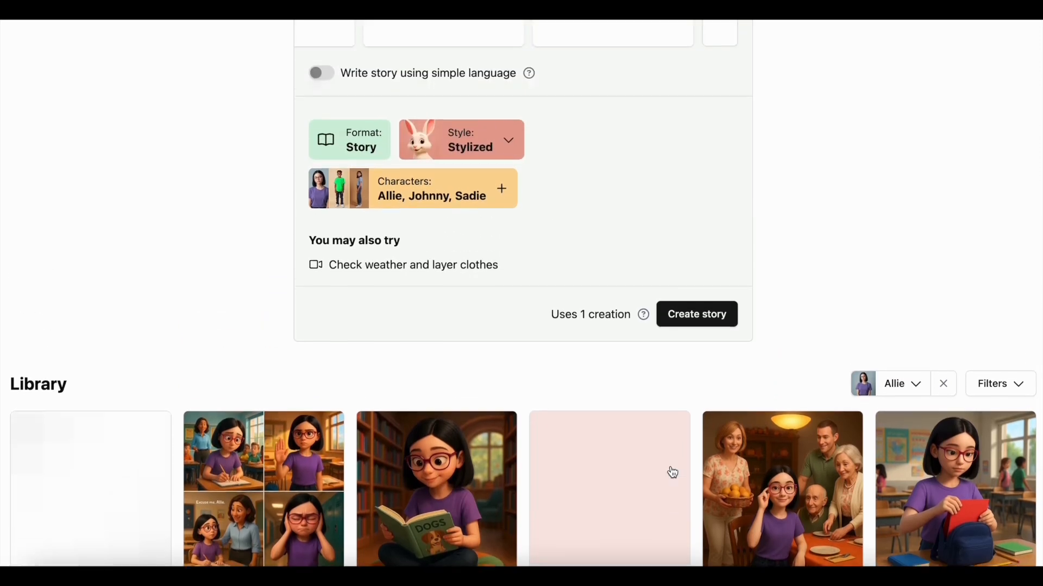
scroll(673, 473, "up", 2)
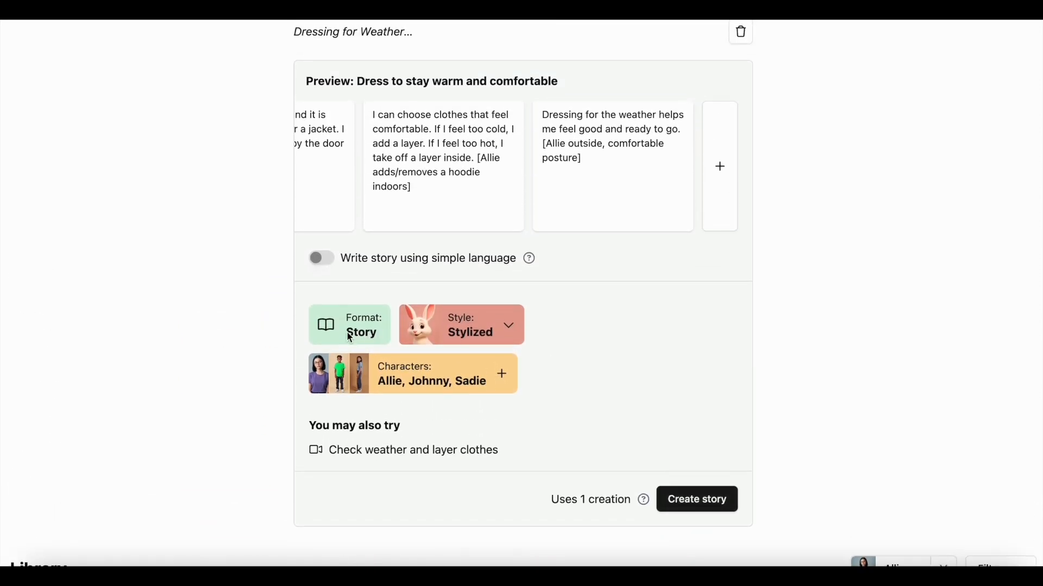
Review the preview cards of "Dress to stay warm and comfortable" and create the story
scroll(401, 164, "left", 8)
scroll(402, 164, "right", 8)
left_click(699, 500)
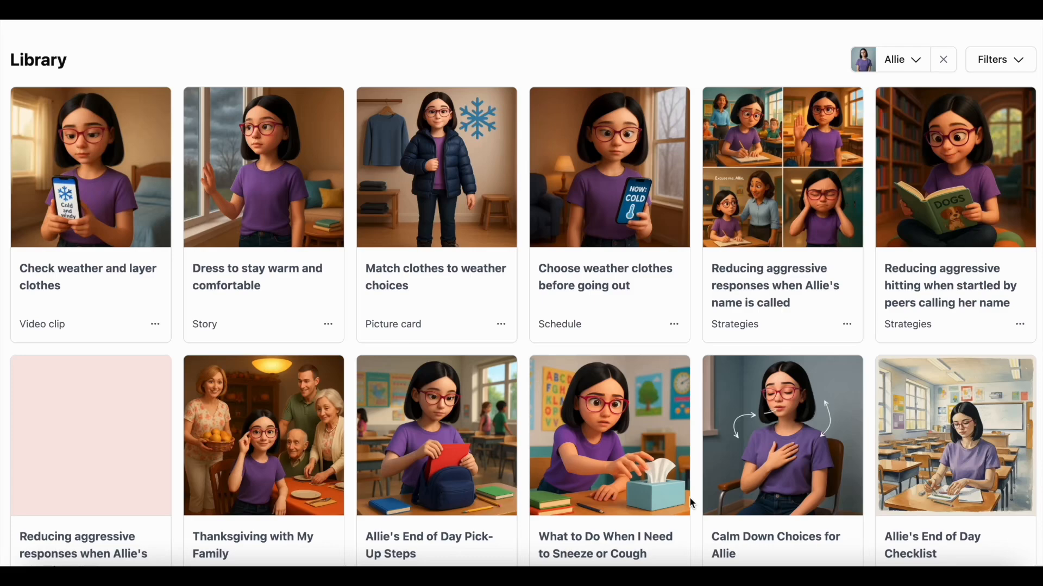
Open the "Dress to stay warm and comfortable" story from the library and page through to its last page
left_click(253, 196)
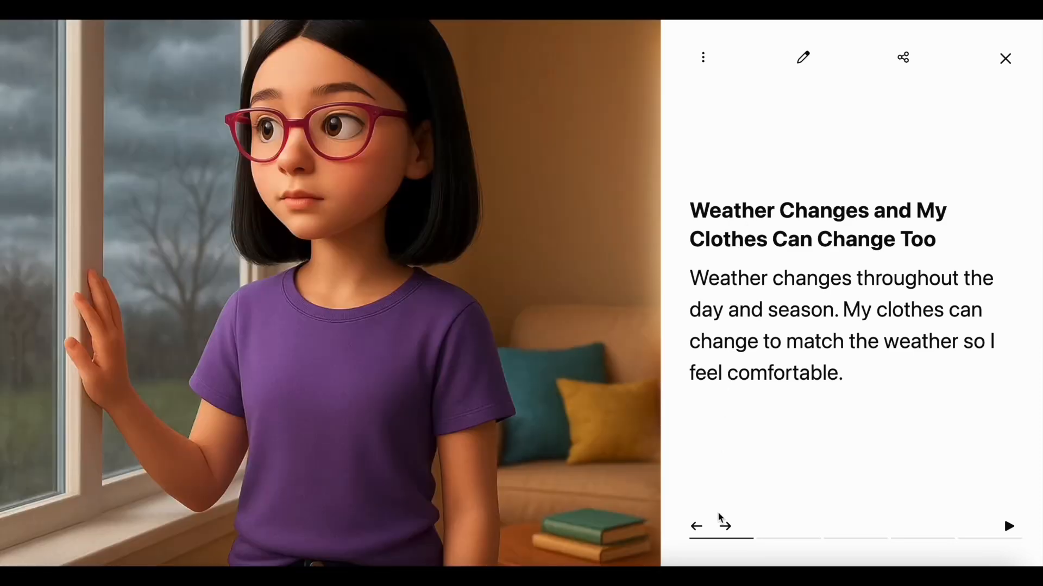
left_click(726, 527)
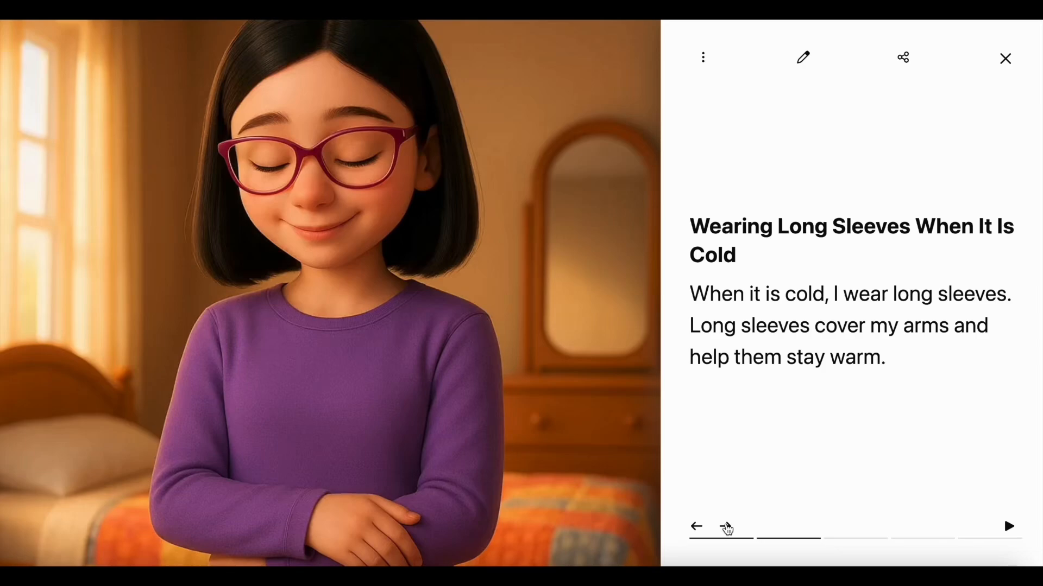
left_click(727, 528)
left_click(727, 527)
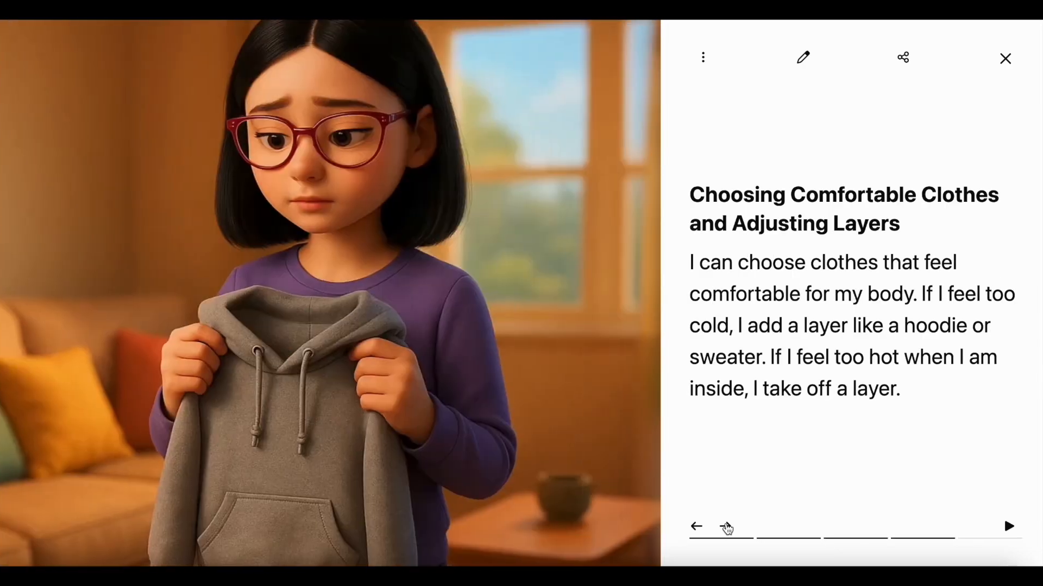
left_click(726, 527)
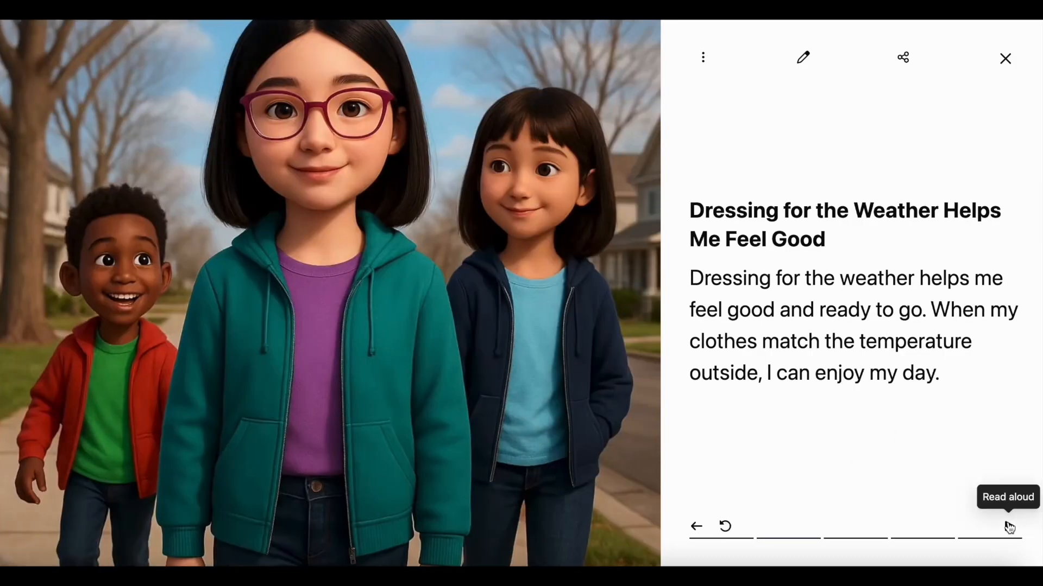
Have the story read aloud, then close it without giving a rating
left_click(1009, 526)
key("XF86AudioRaiseVolume")
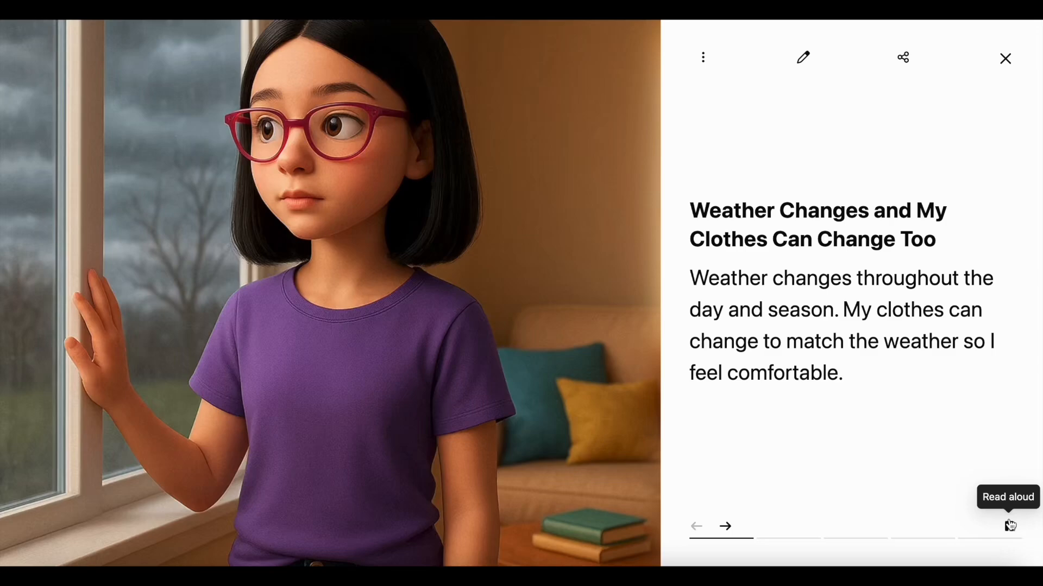
left_click(1010, 526)
left_click(1005, 60)
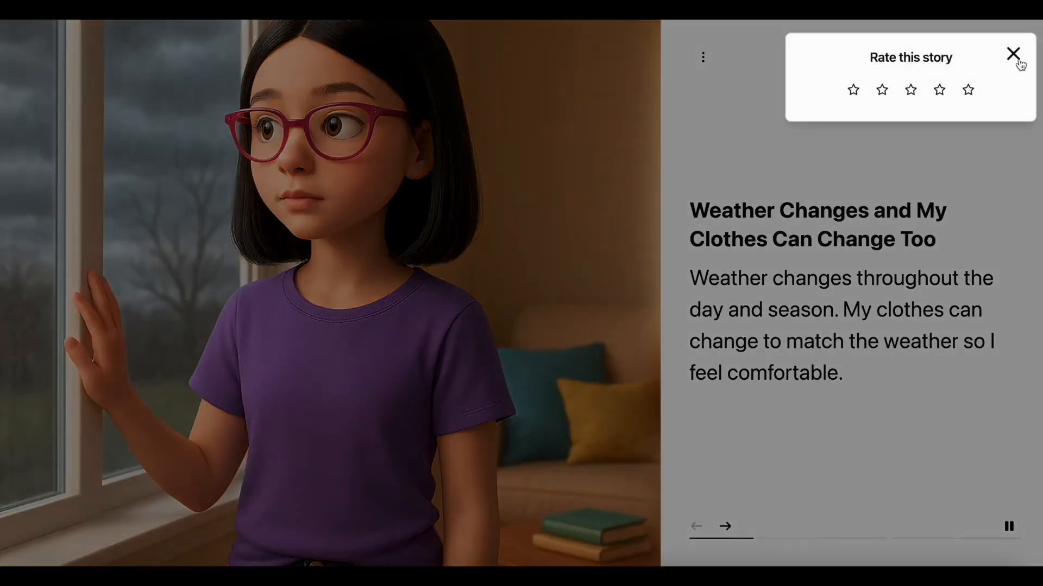
left_click(1013, 55)
left_click(1005, 60)
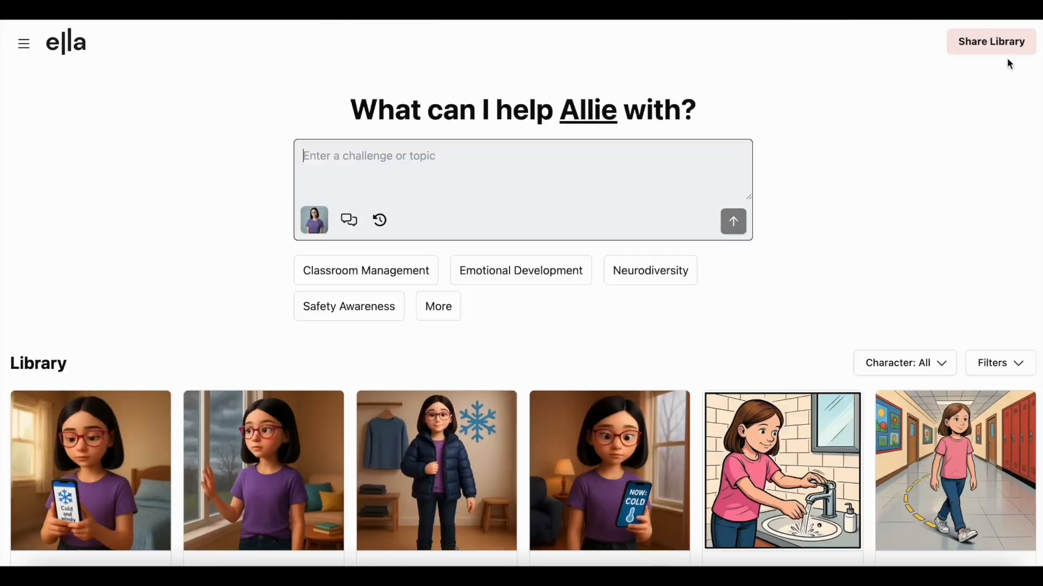
Open the "Choose weather clothes before going out" schedule from the library and display its steps as a grid
scroll(983, 126, "down", 1)
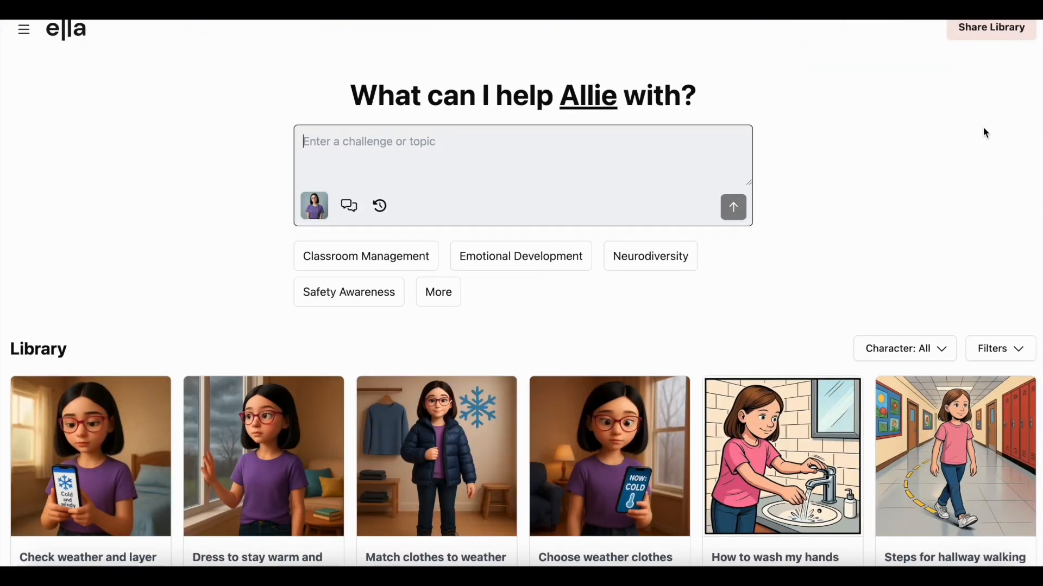
scroll(986, 134, "down", 3)
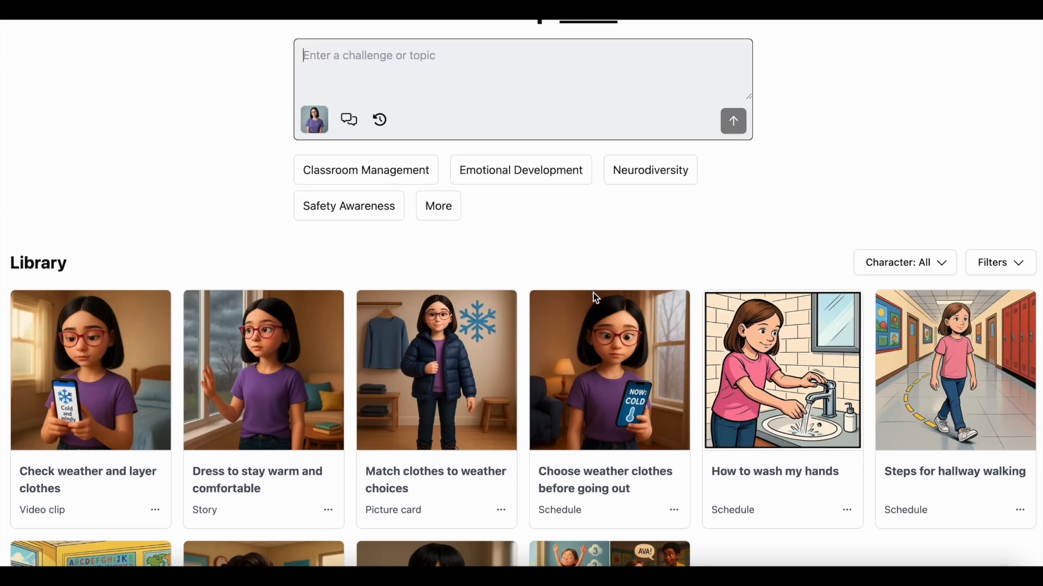
left_click(595, 346)
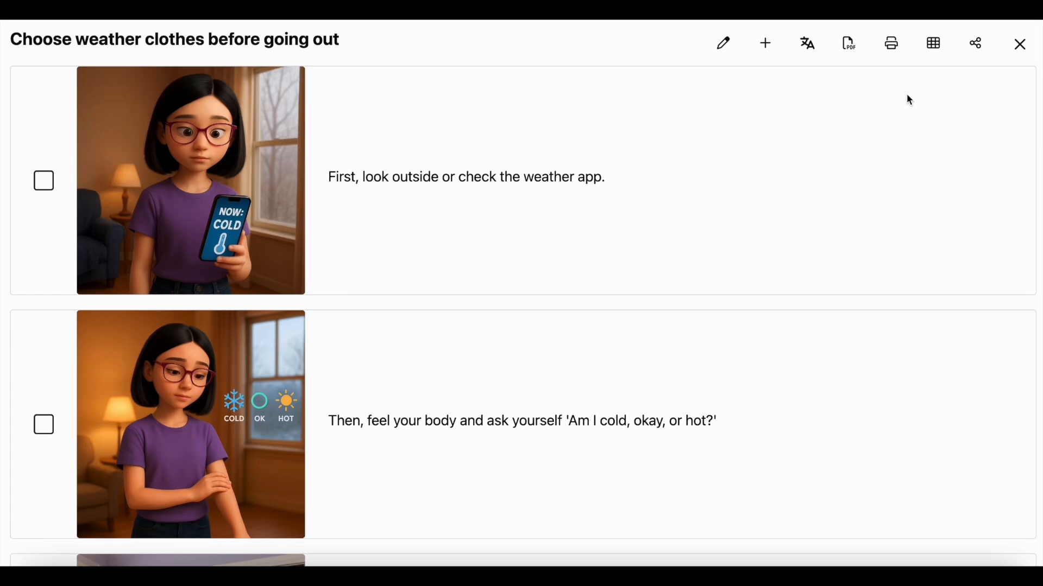
left_click(937, 45)
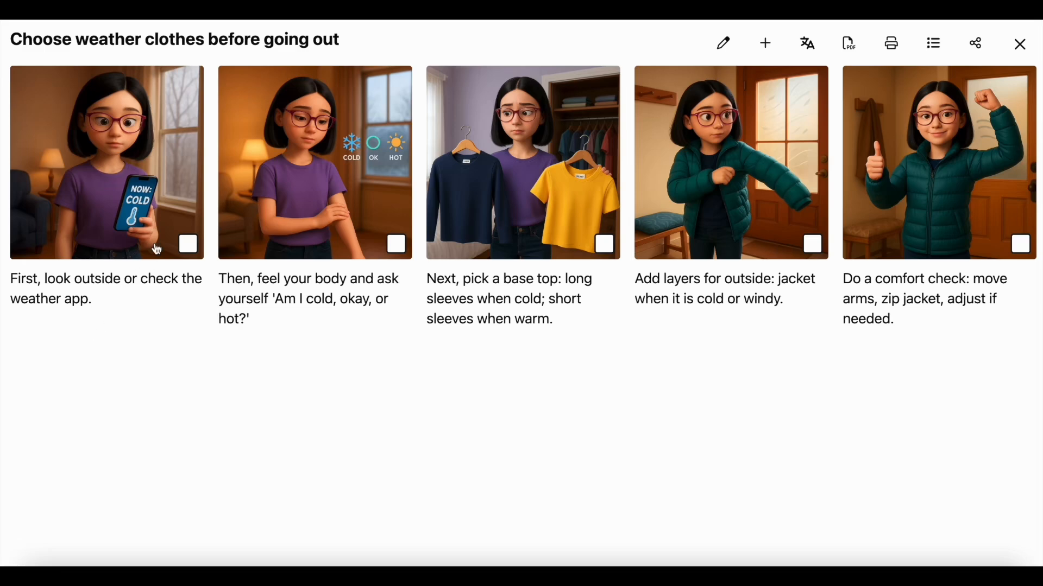
Mark the first three schedule steps as completed and clear their check marks again
left_click(185, 244)
left_click(369, 248)
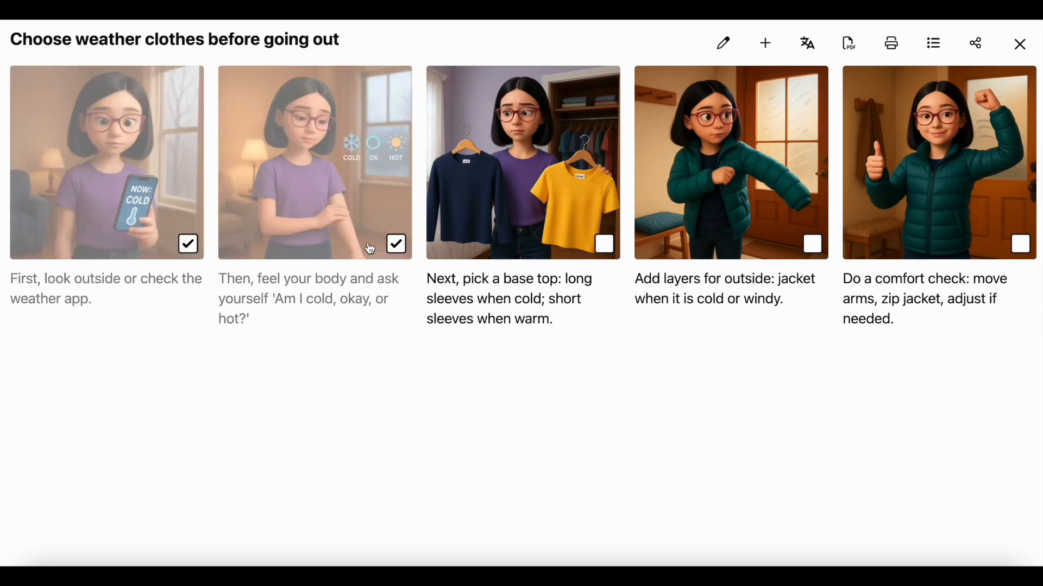
left_click(568, 239)
left_click(568, 239)
left_click(363, 225)
left_click(183, 218)
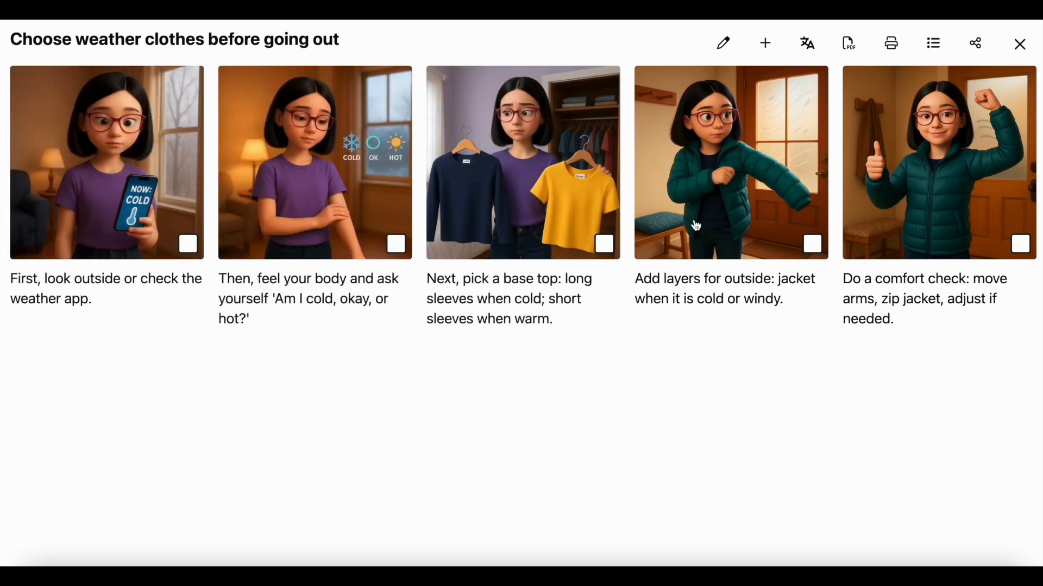
Switch the schedule back to the list layout and close it without rating it
left_click(936, 45)
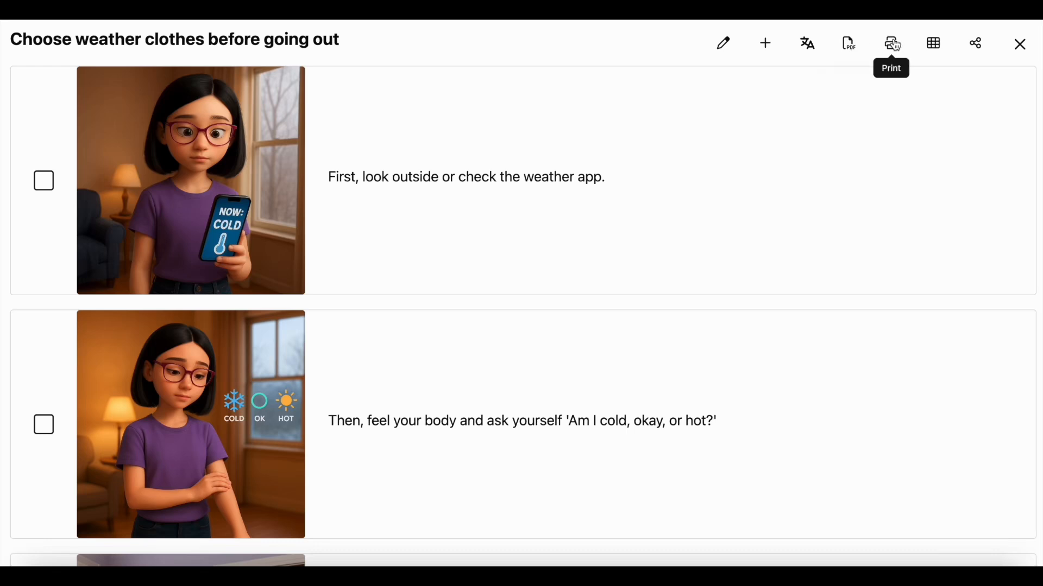
left_click(1023, 45)
left_click(968, 89)
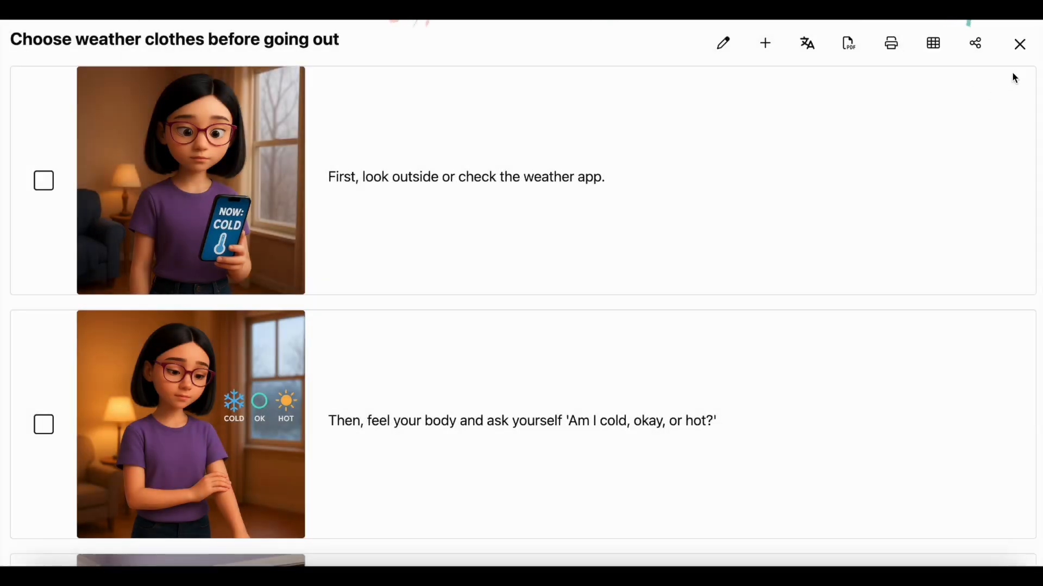
left_click(1022, 47)
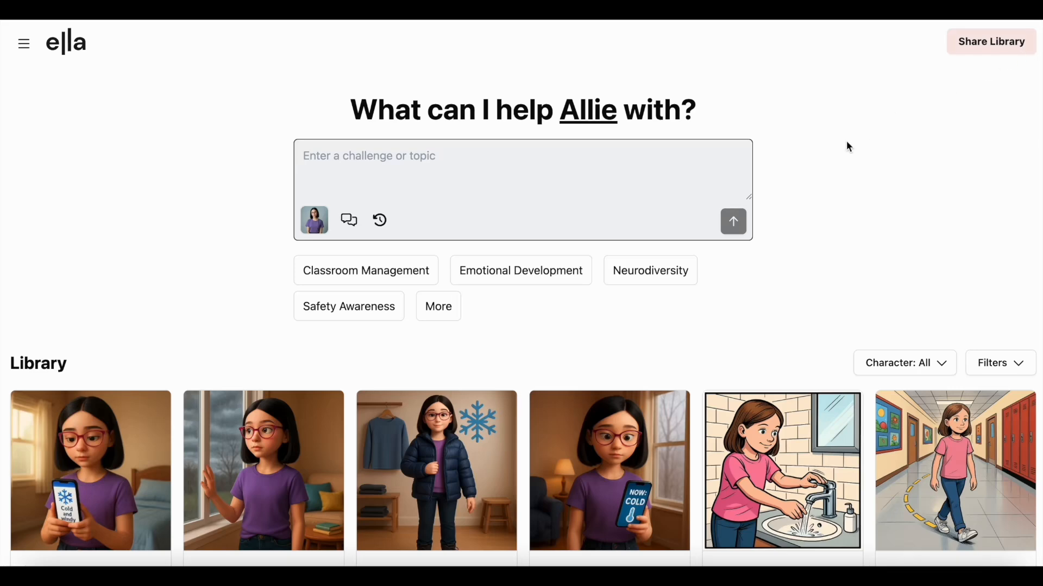
Open the "Match clothes to weather choices" picture cards, look them over and return to the library without rating them
scroll(826, 163, "down", 2)
left_click(430, 355)
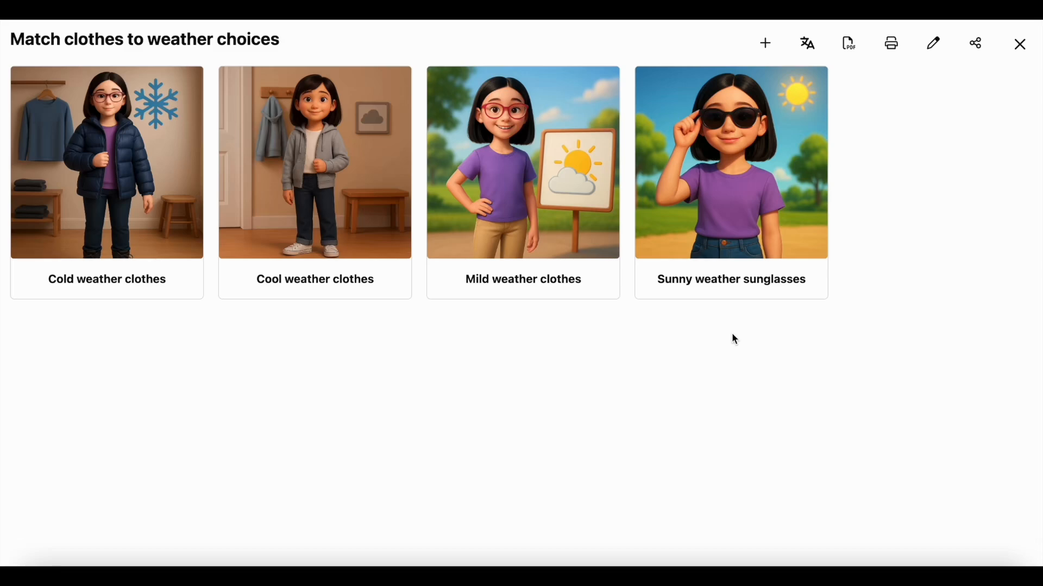
left_click(1024, 45)
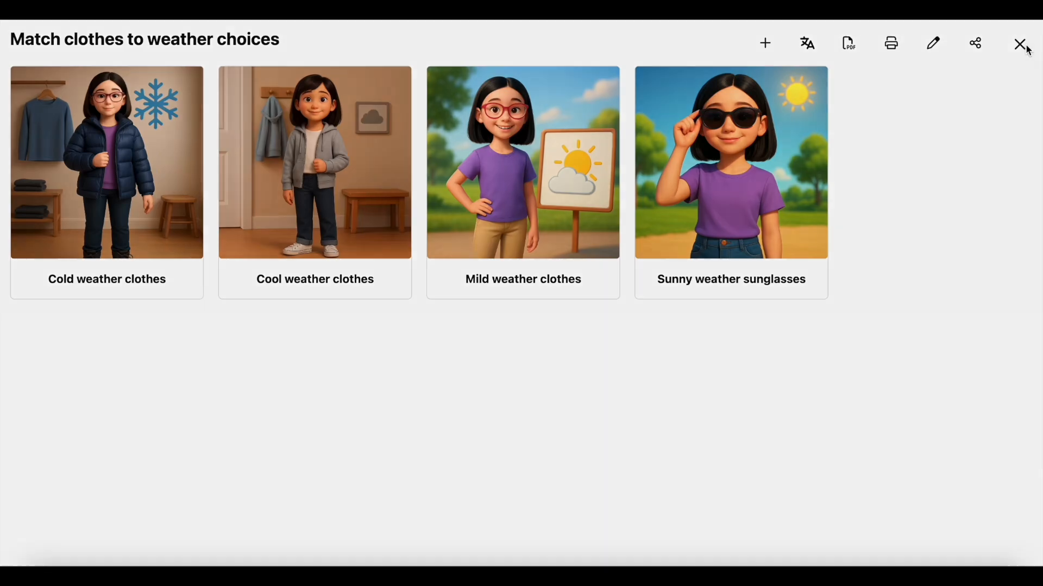
left_click(970, 90)
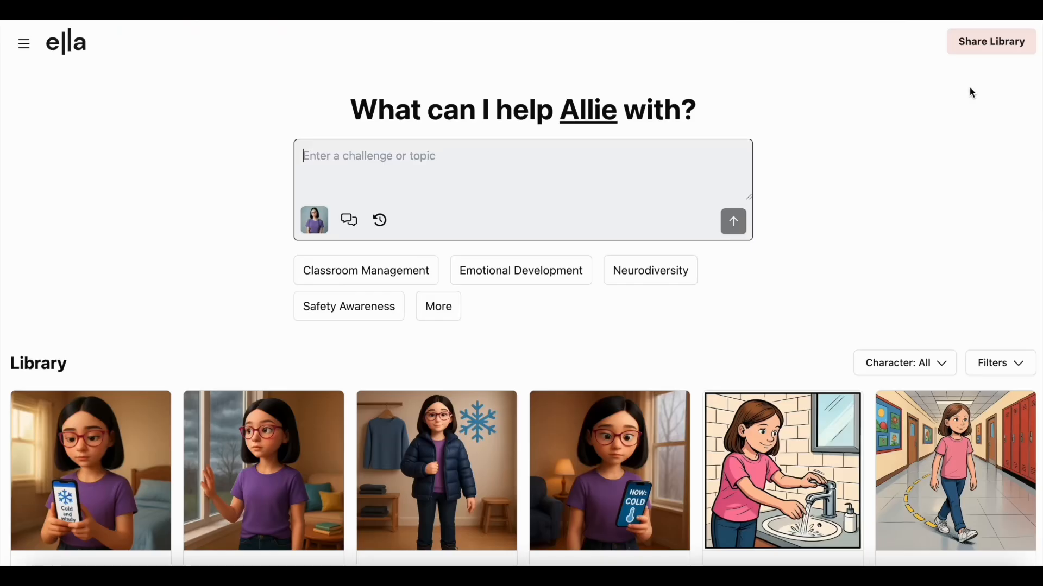
Open the "Check weather and layer clothes" video clip, play it and return to the library
scroll(239, 221, "down", 3)
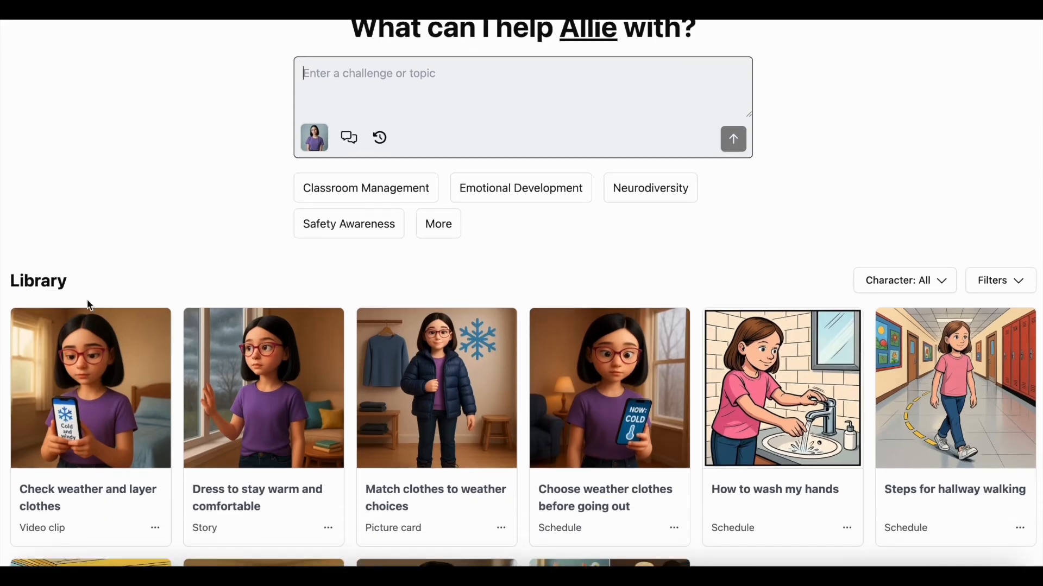
left_click(79, 423)
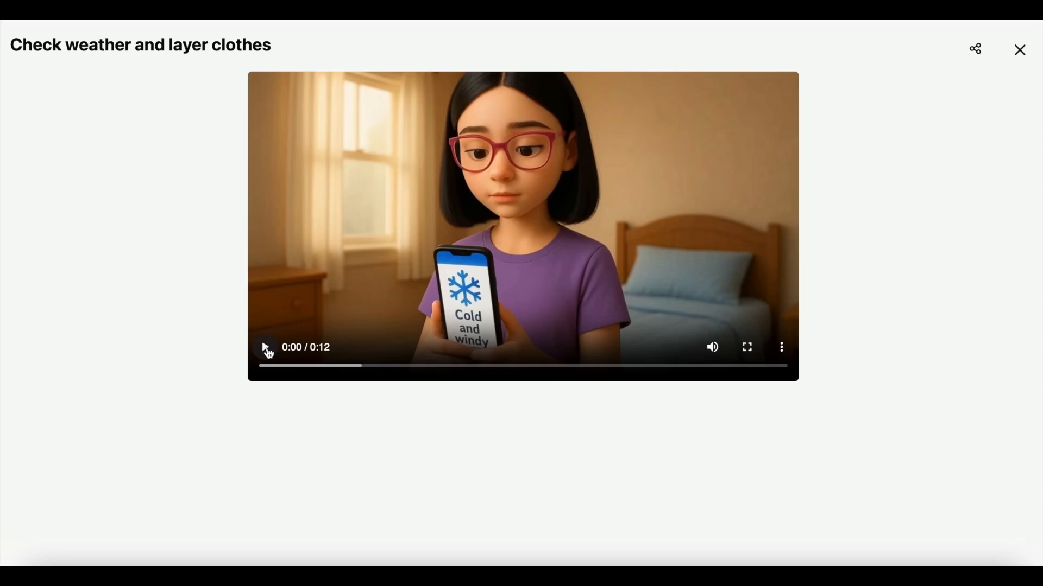
left_click(268, 352)
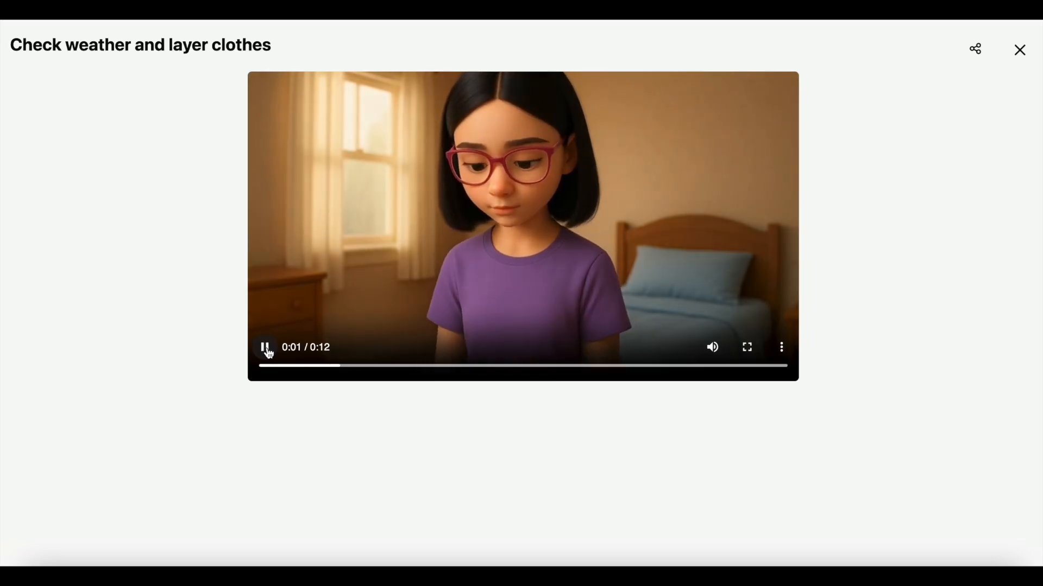
scroll(985, 154, "down", 2)
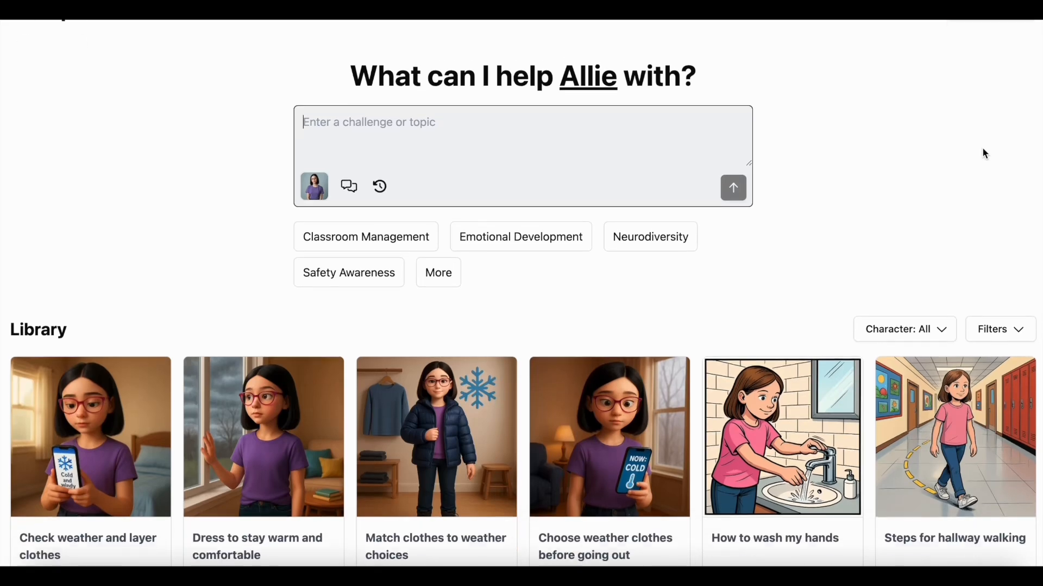